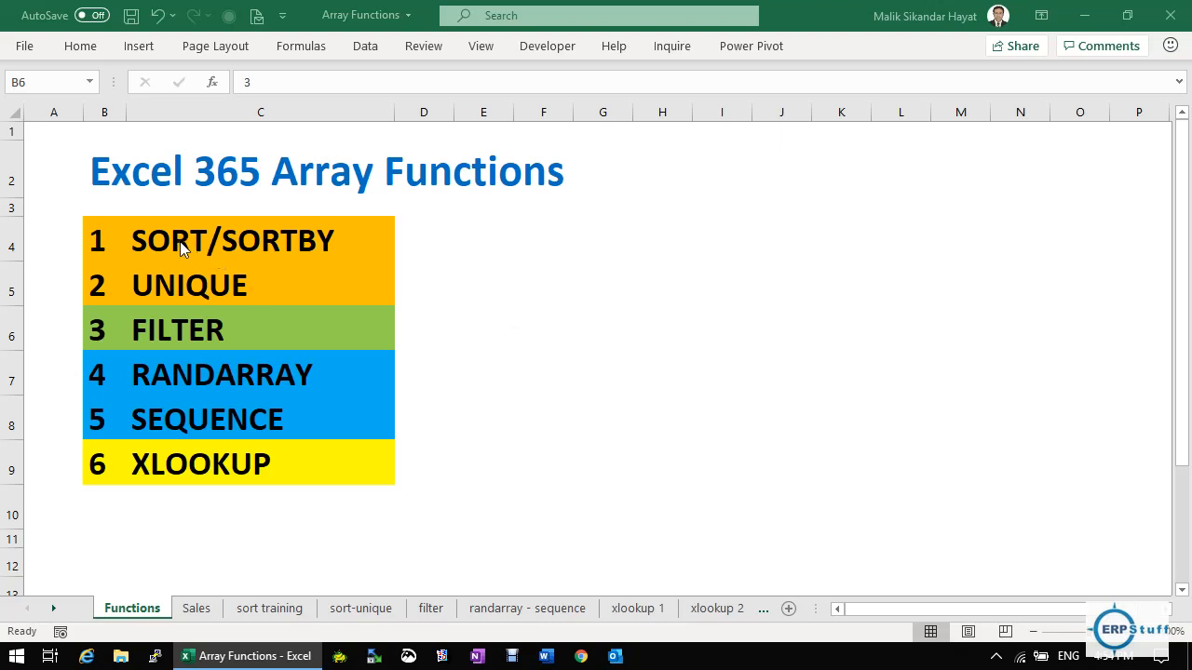
# Step: Look over the order table on the Sales sheet and go to the filter sheet
pyautogui.click(193, 330)
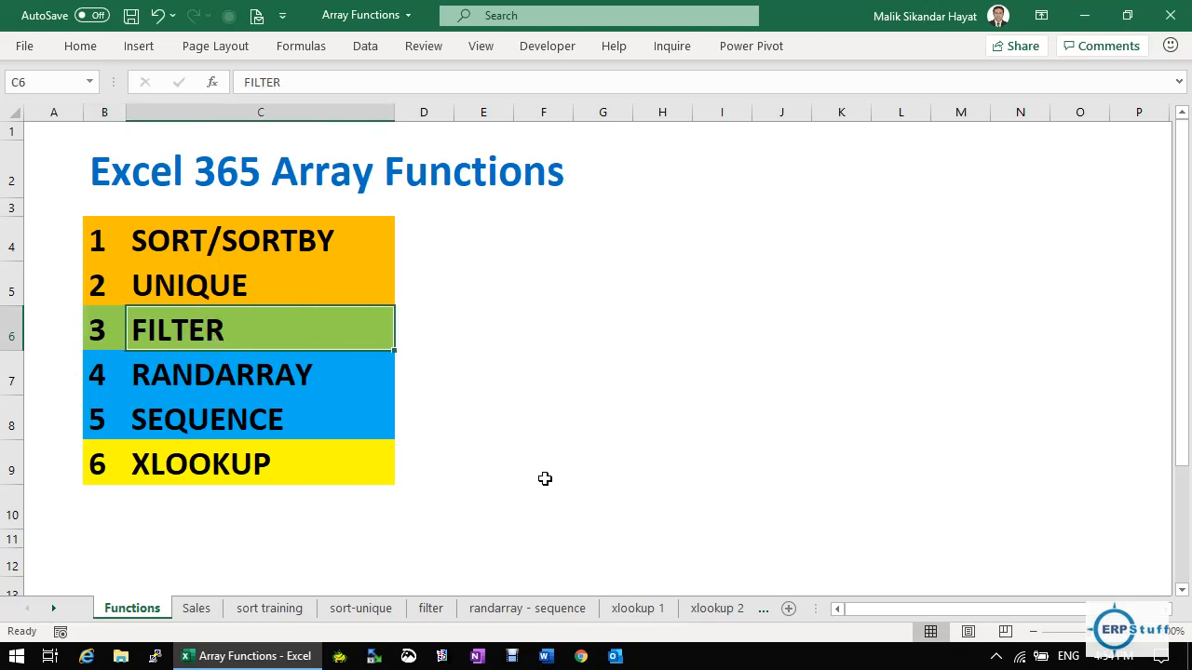
pyautogui.click(197, 609)
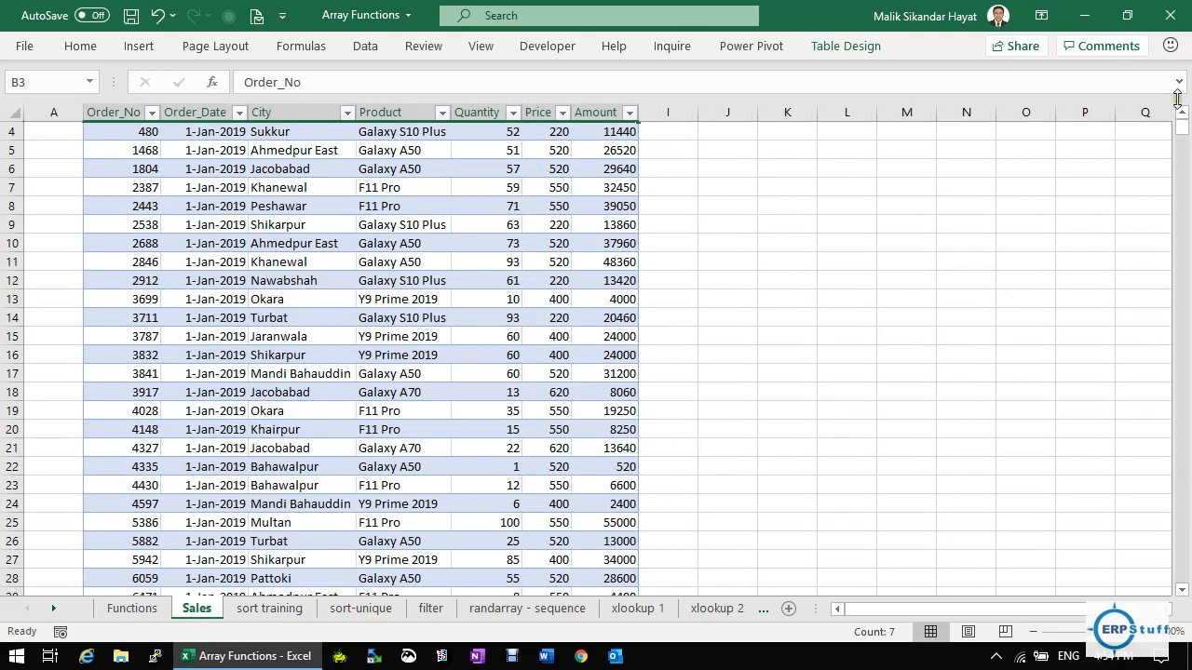
pyautogui.scroll(1, 1181, 112)
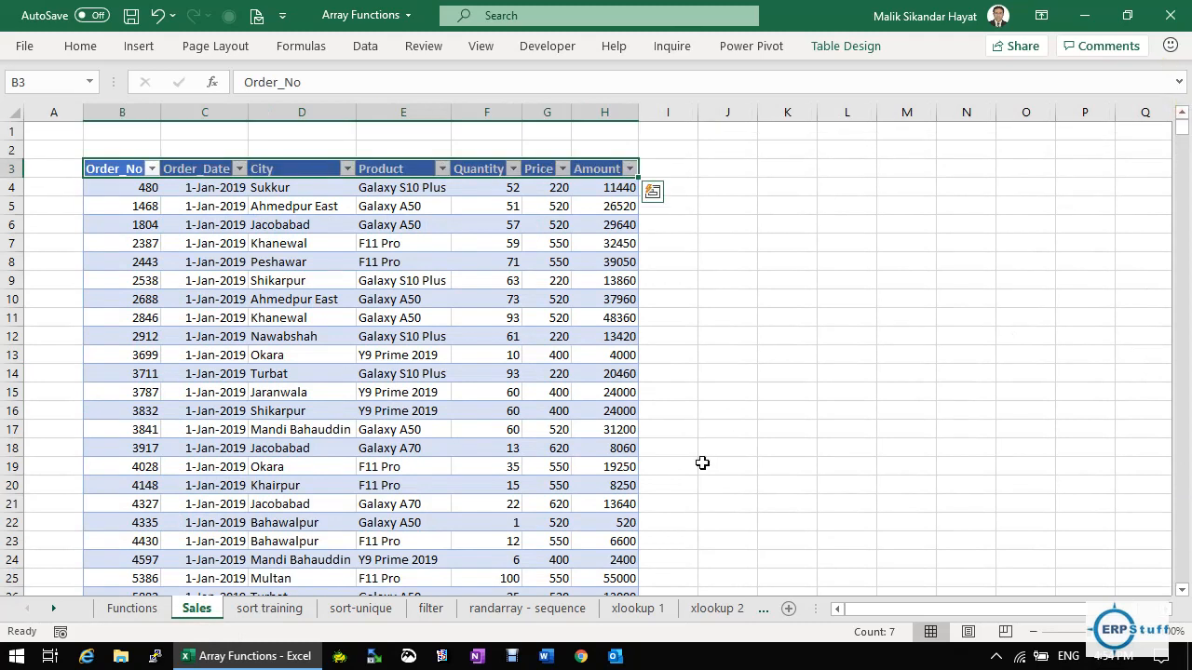
pyautogui.click(431, 609)
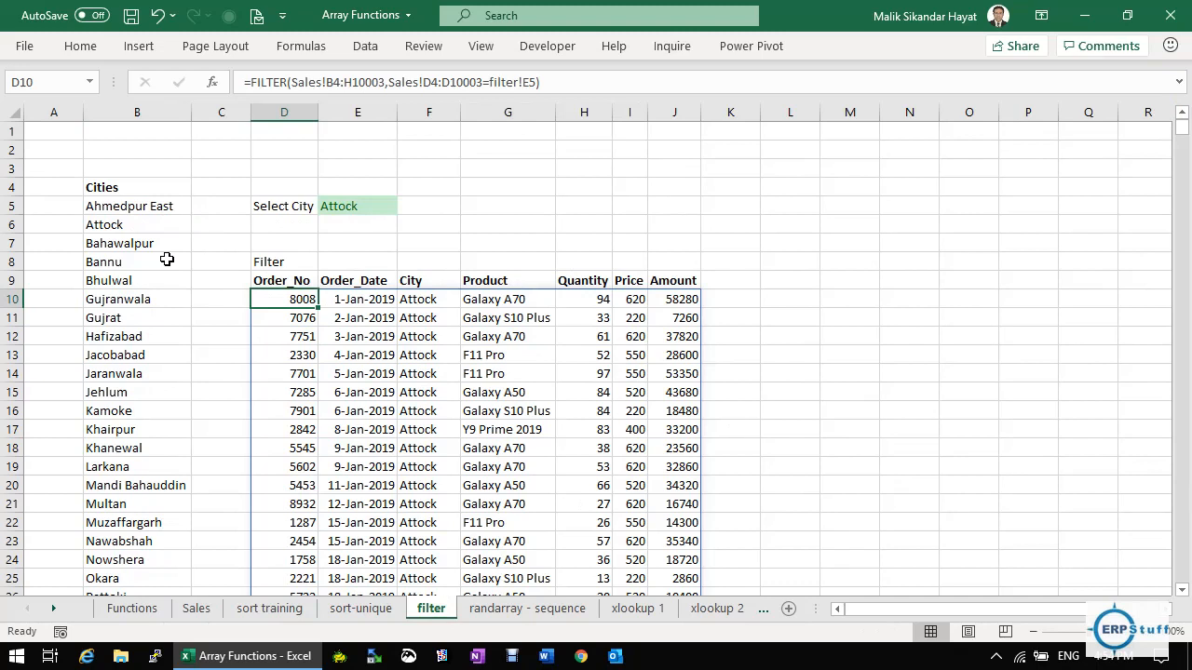
# Step: Change the data validation list source of the Select City cell E5 to the spilled range =B5#
pyautogui.click(361, 204)
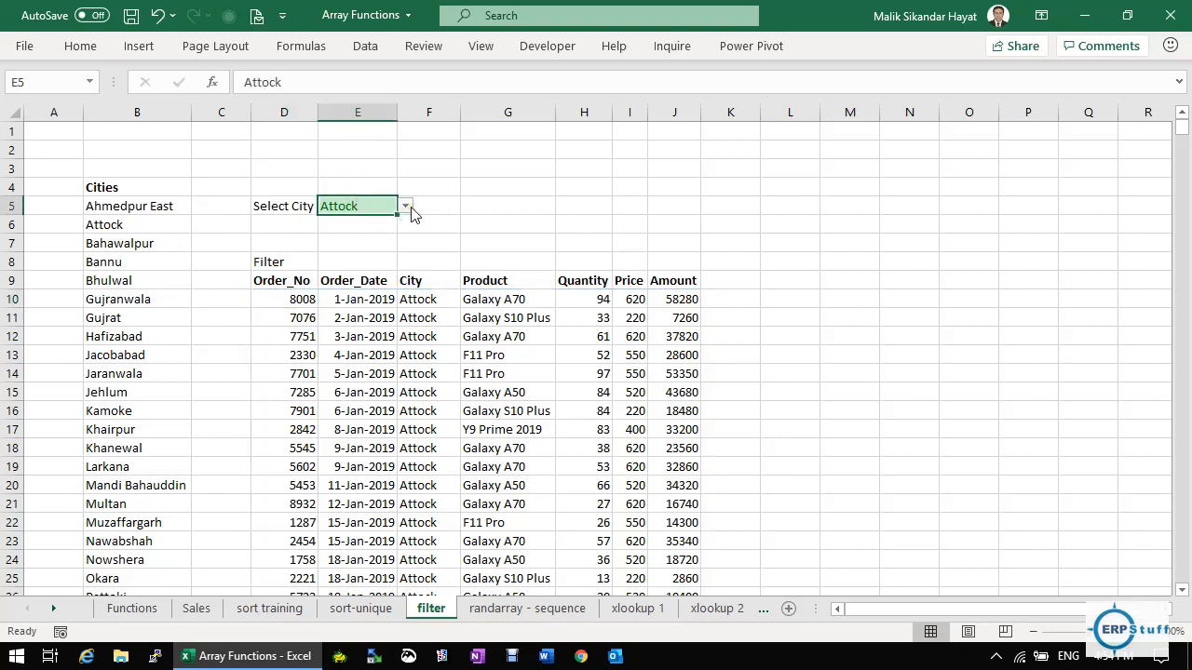
pyautogui.click(163, 206)
pyautogui.click(385, 205)
pyautogui.click(369, 49)
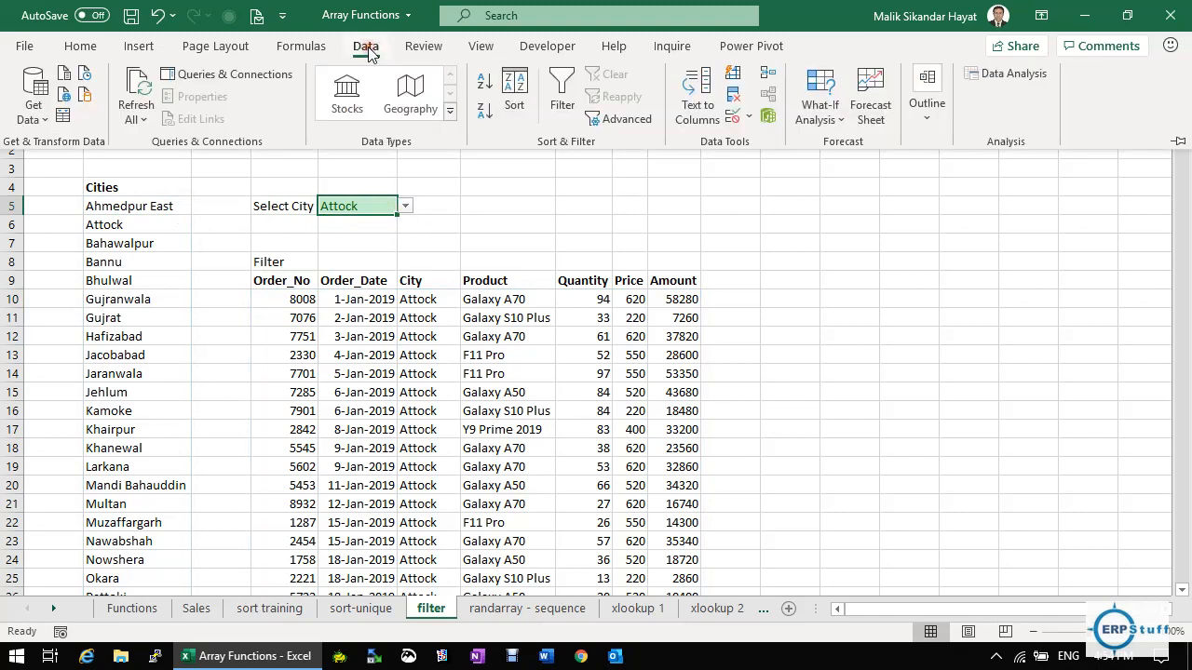
pyautogui.click(732, 116)
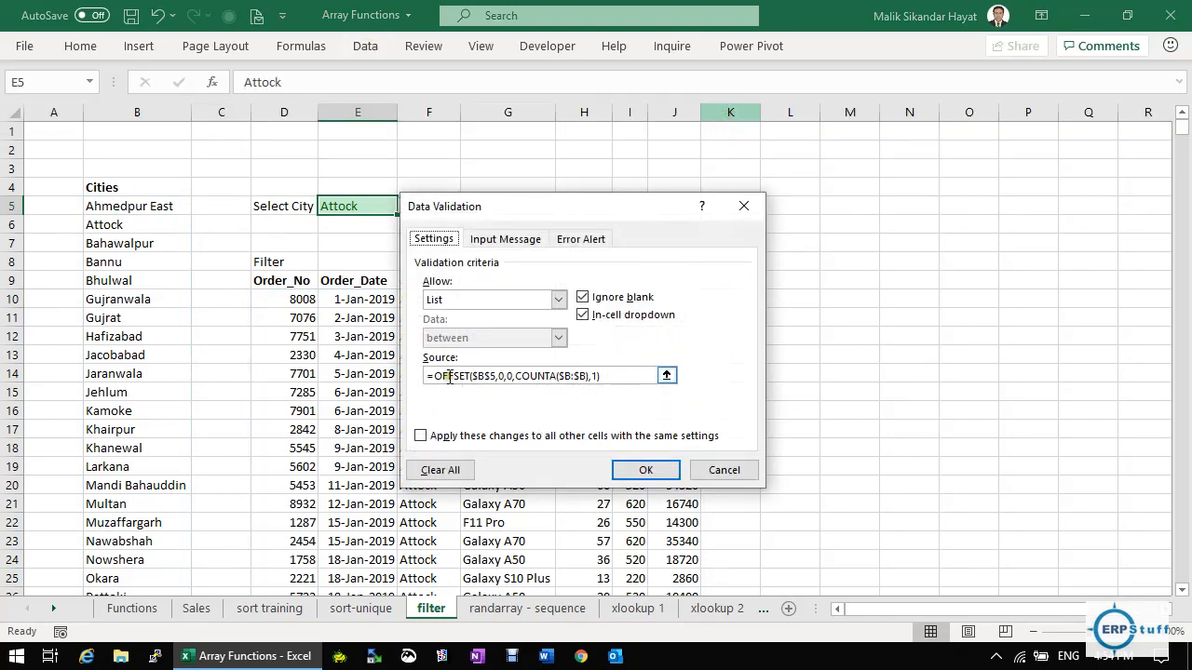
pyautogui.click(596, 376)
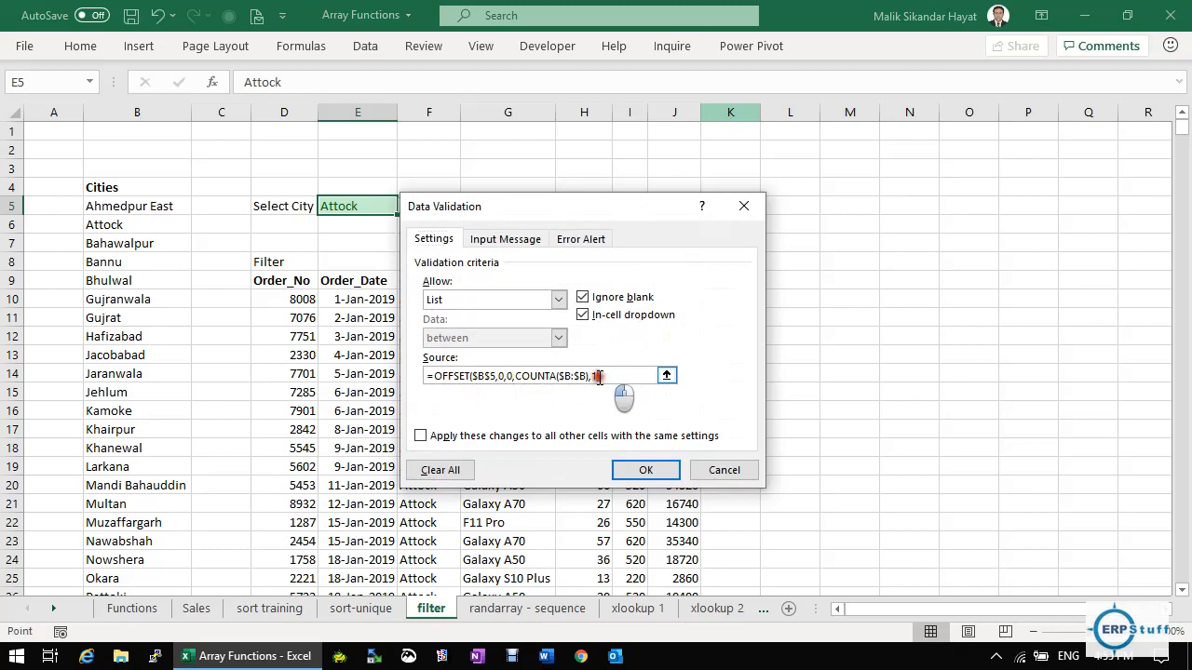
pyautogui.moveTo(597, 377); pyautogui.dragTo(434, 376)
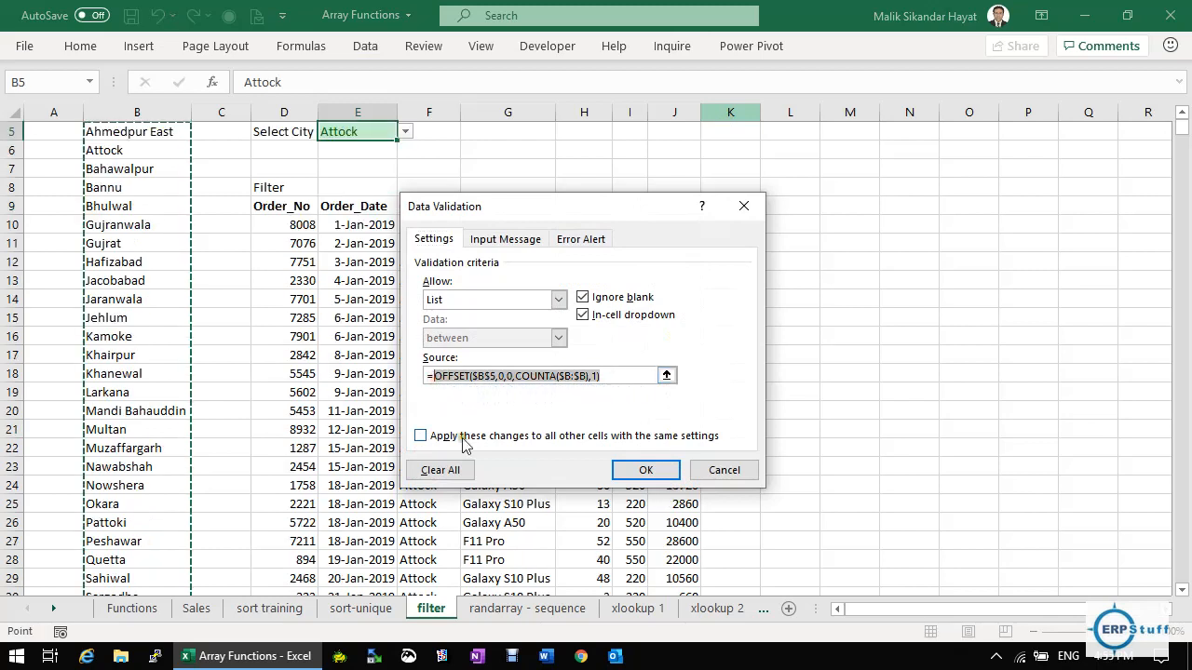
pyautogui.write('B5#')
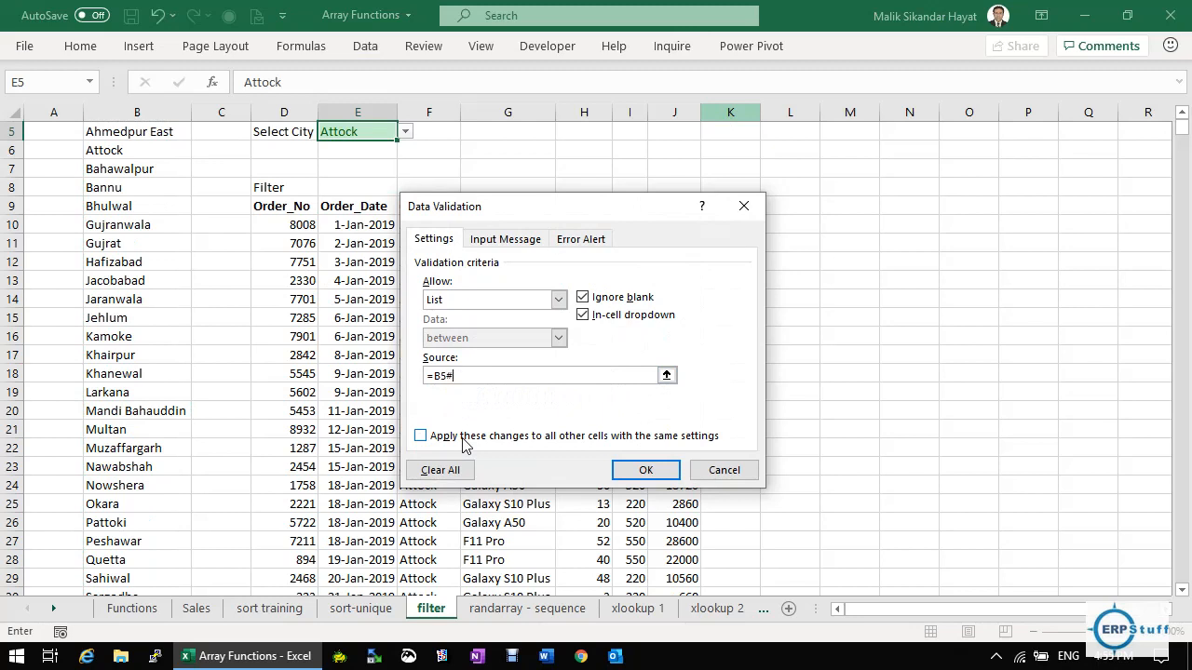
pyautogui.press('Return')
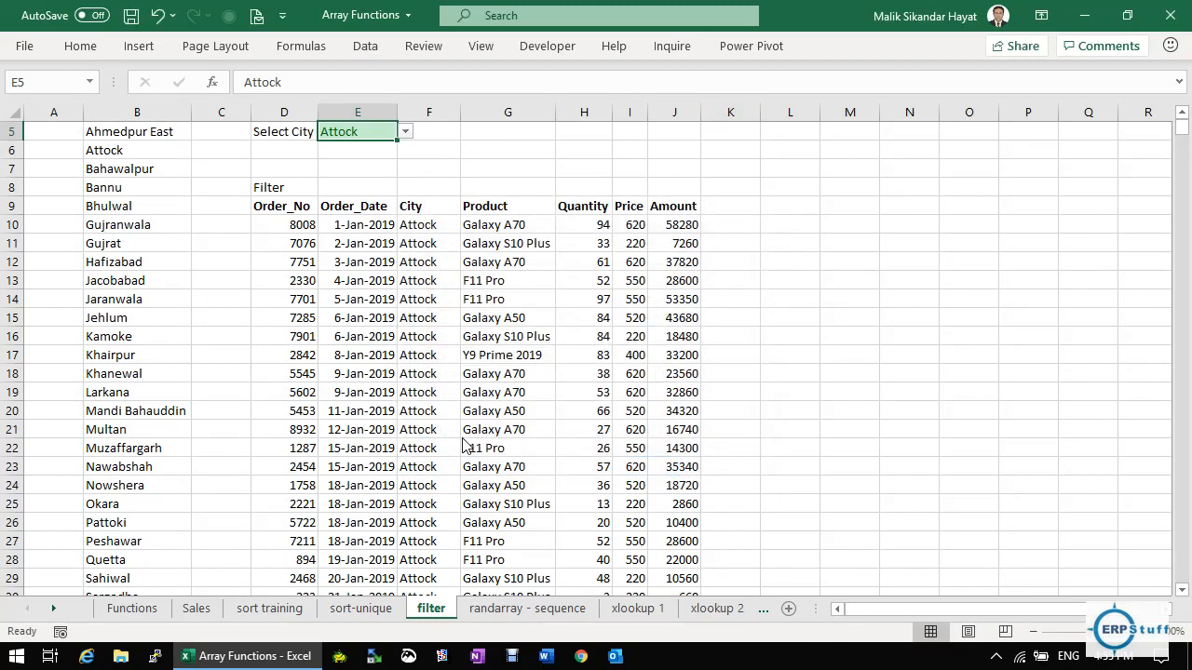
pyautogui.scroll(2, 463, 445)
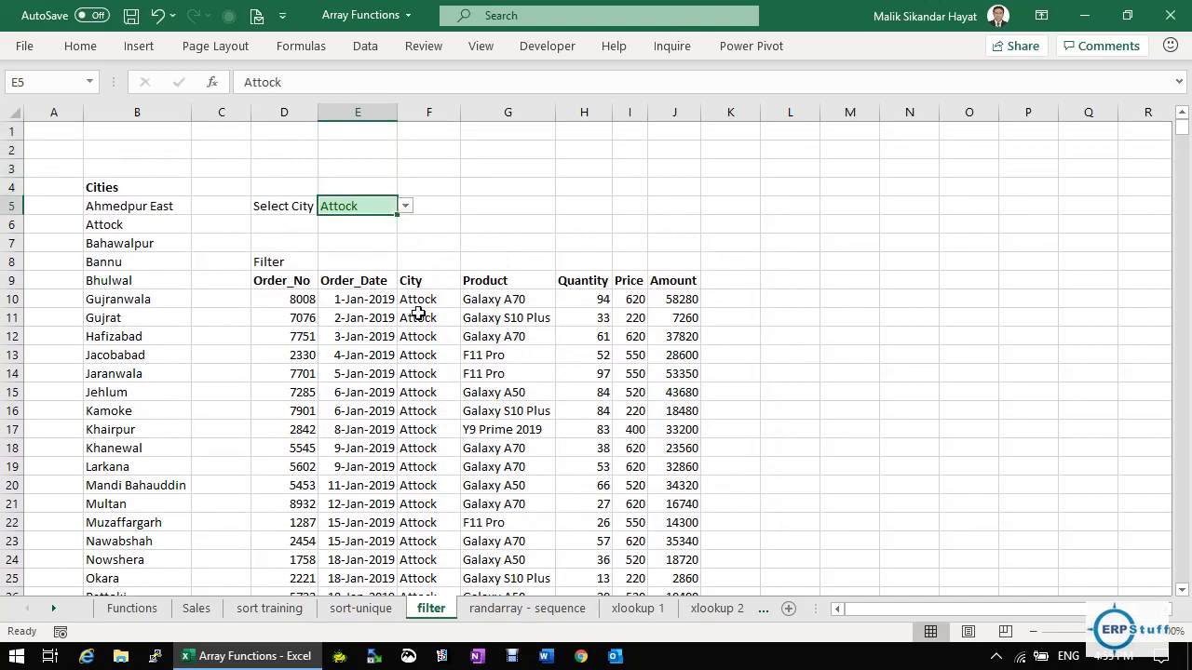
# Step: Test the Select City list in E5 by choosing Bannu, Attock and Turbat in turn
pyautogui.click(301, 297)
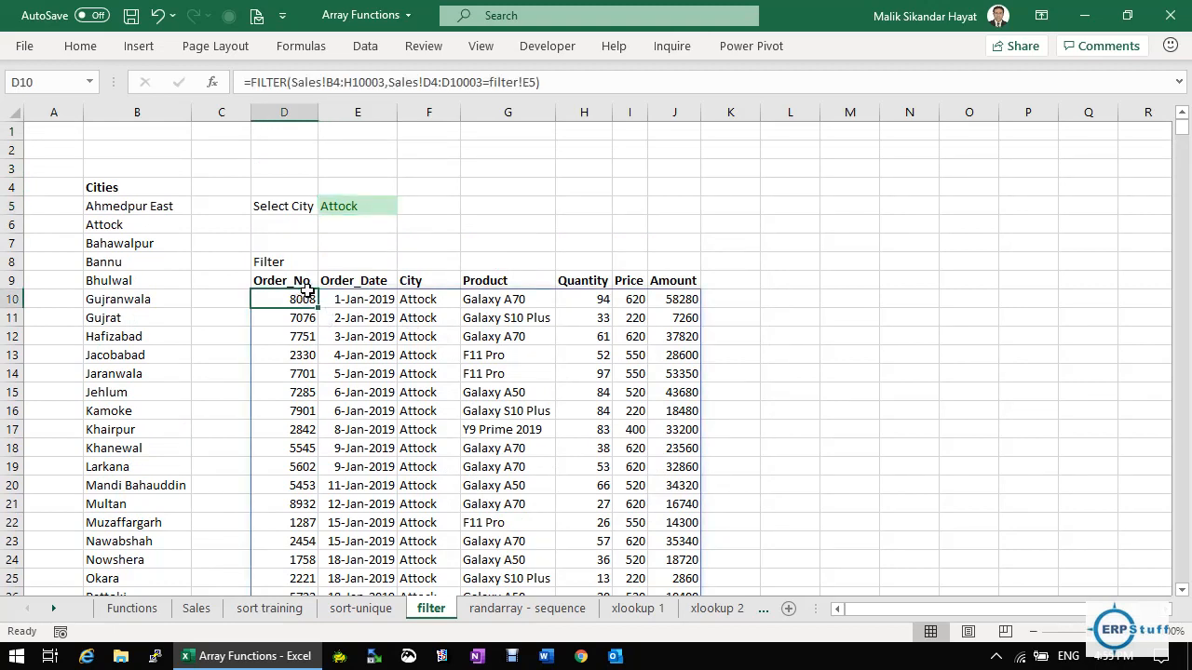
pyautogui.click(367, 205)
pyautogui.click(404, 206)
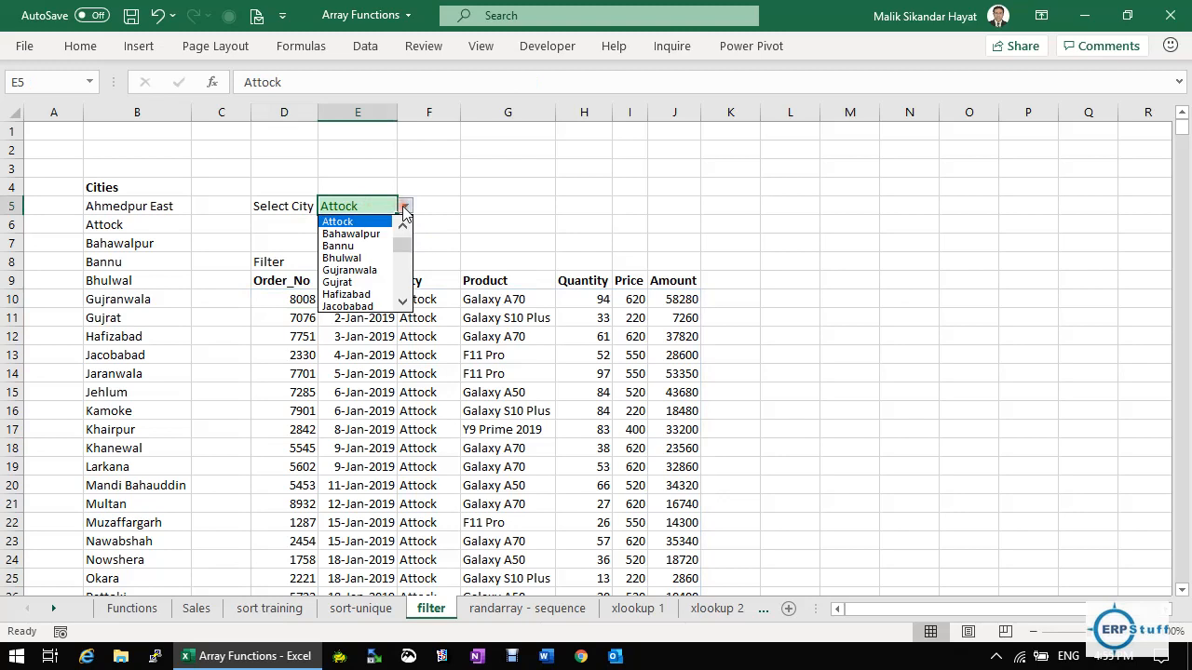
pyautogui.click(373, 248)
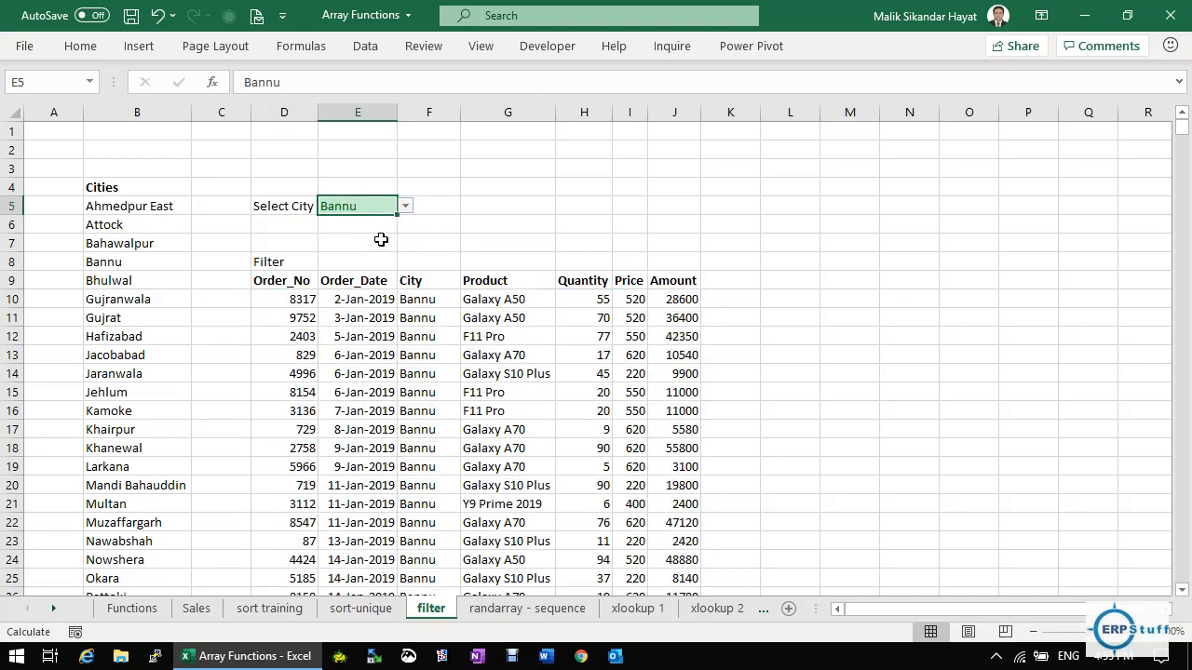
pyautogui.click(406, 206)
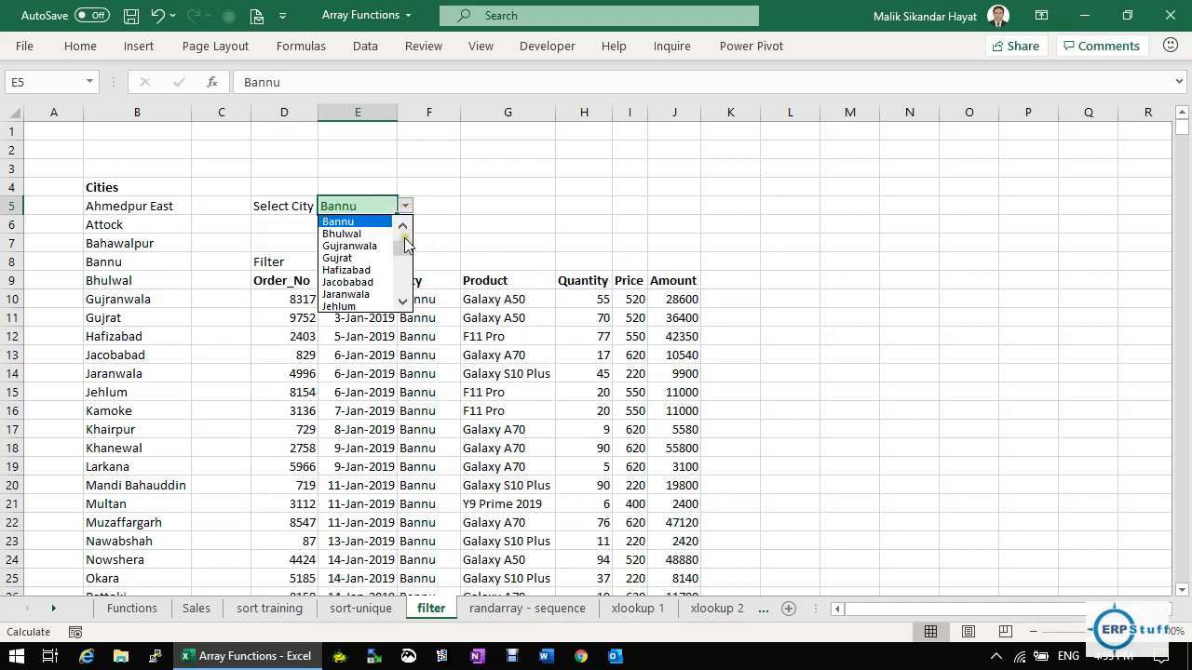
pyautogui.moveTo(404, 252); pyautogui.dragTo(403, 233)
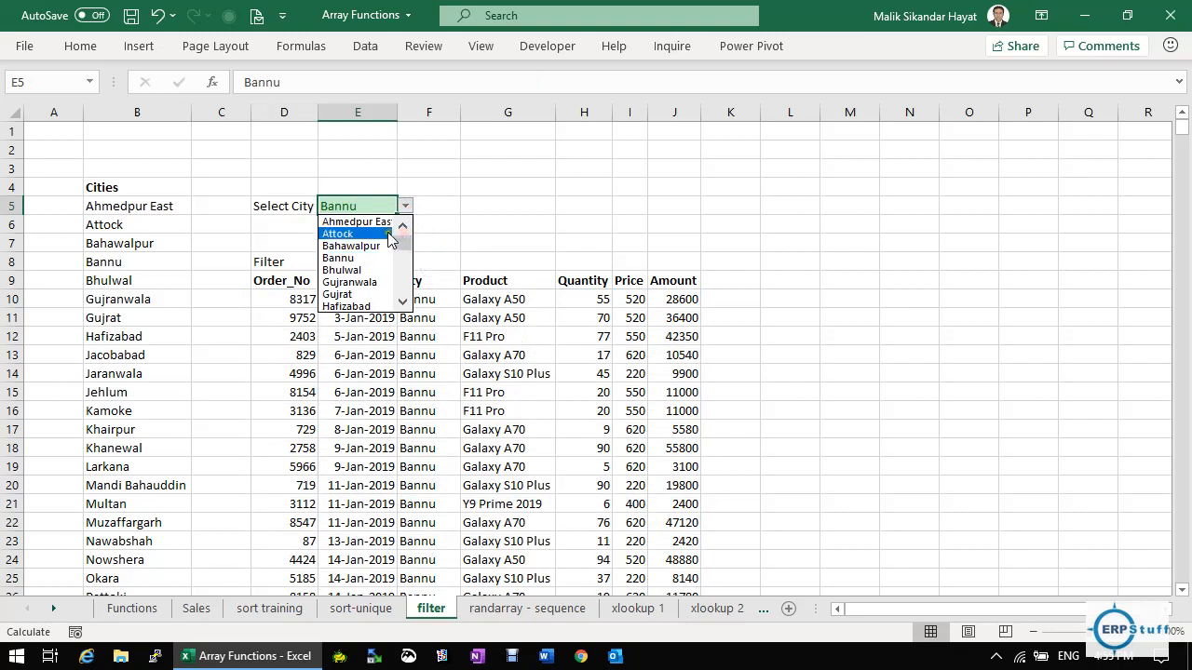
pyautogui.click(383, 234)
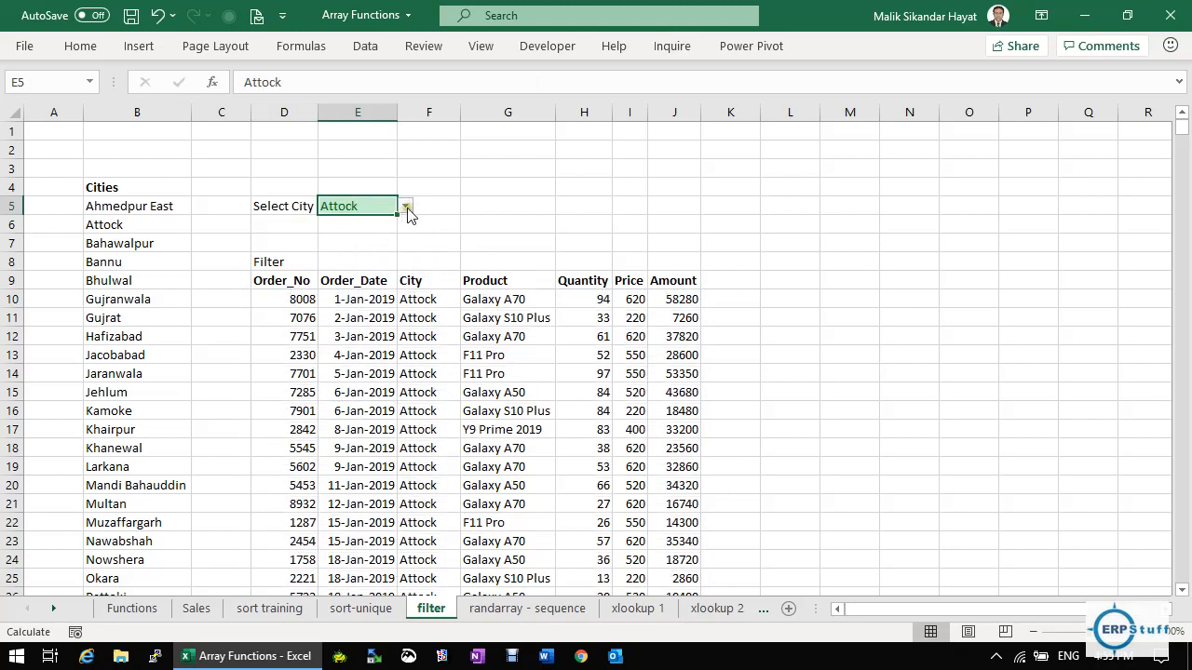
pyautogui.click(406, 207)
pyautogui.moveTo(402, 246); pyautogui.dragTo(402, 303)
pyautogui.click(370, 308)
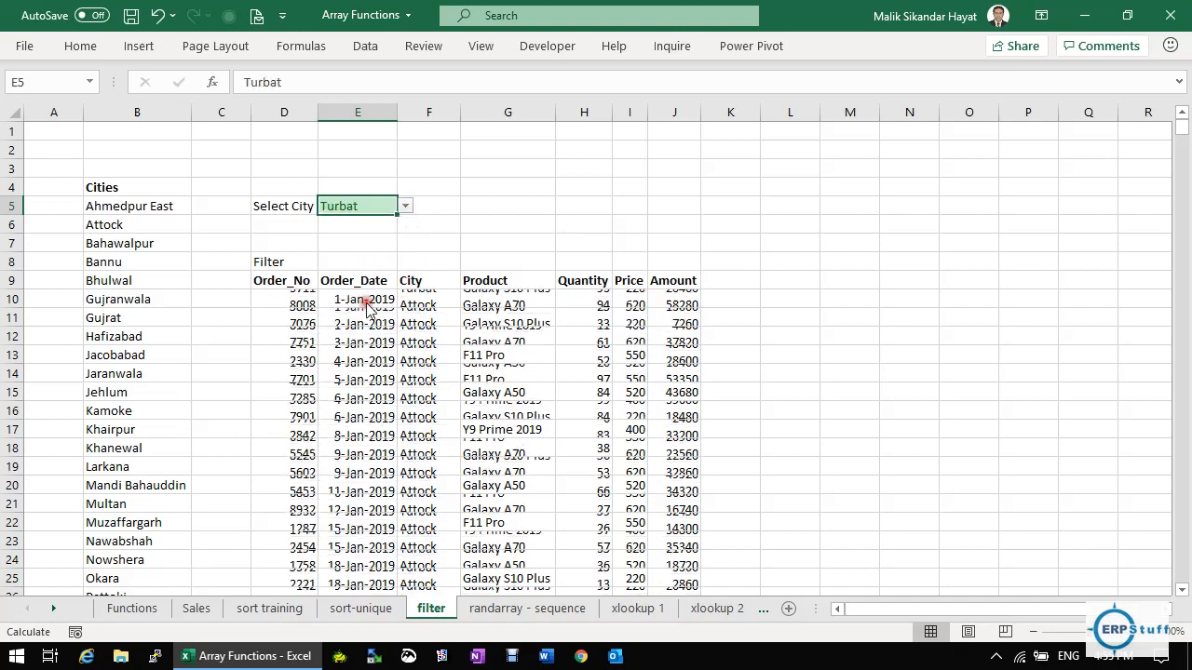
# Step: Set the Select City cell E5 to Multan from its list
pyautogui.click(406, 208)
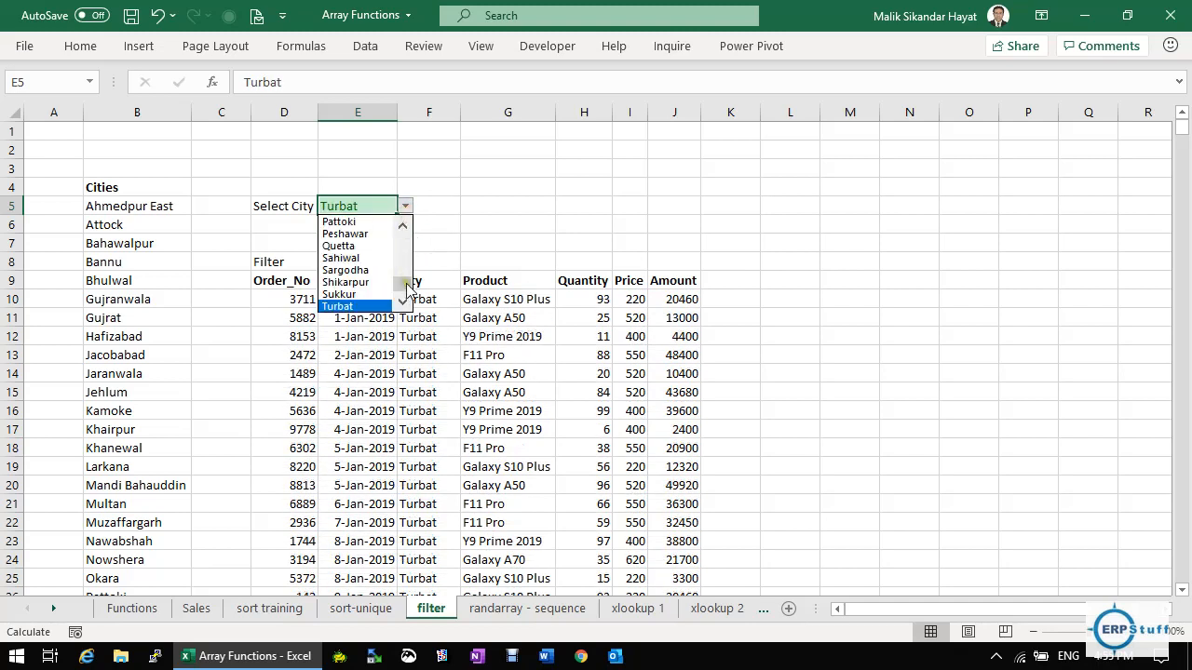
pyautogui.moveTo(407, 285); pyautogui.dragTo(404, 271)
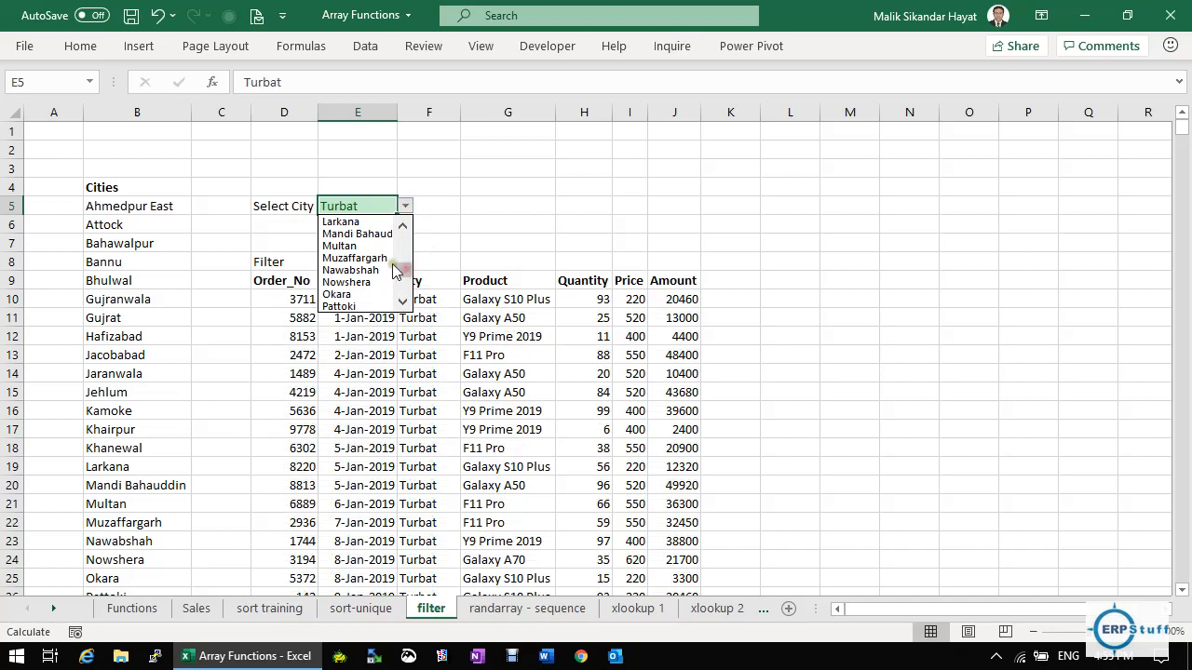
pyautogui.click(371, 246)
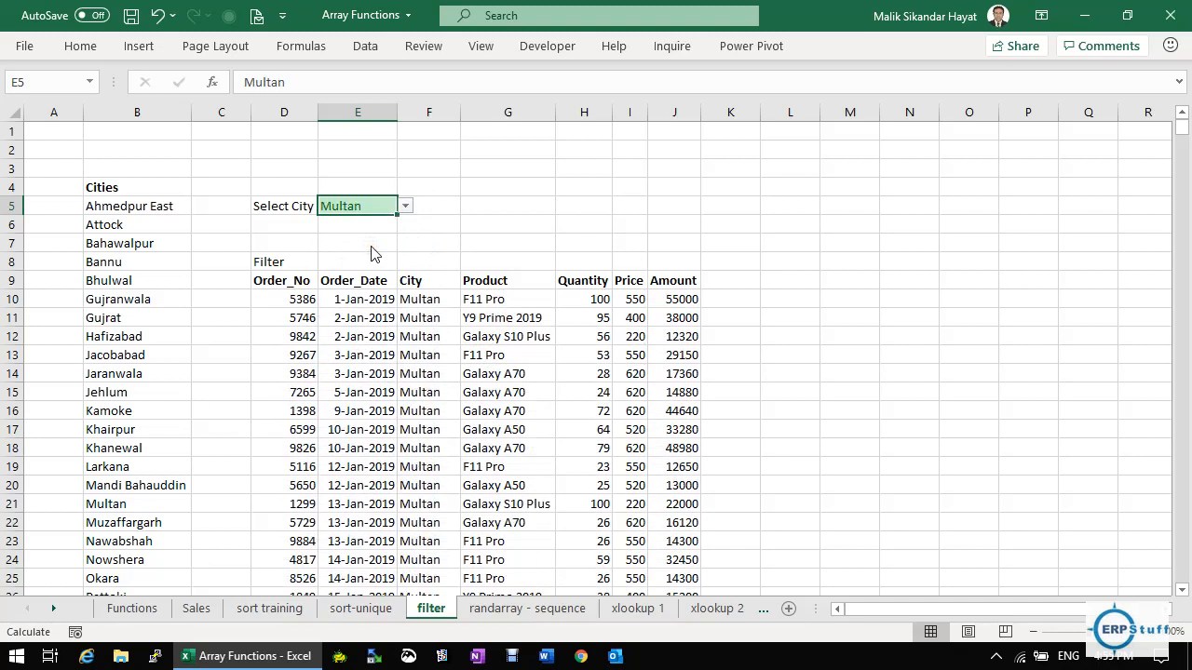
# Step: Copy the formula =SORT(UNIQUE(Table2[City])) from cell B5 of the sort training sheet
pyautogui.click(131, 206)
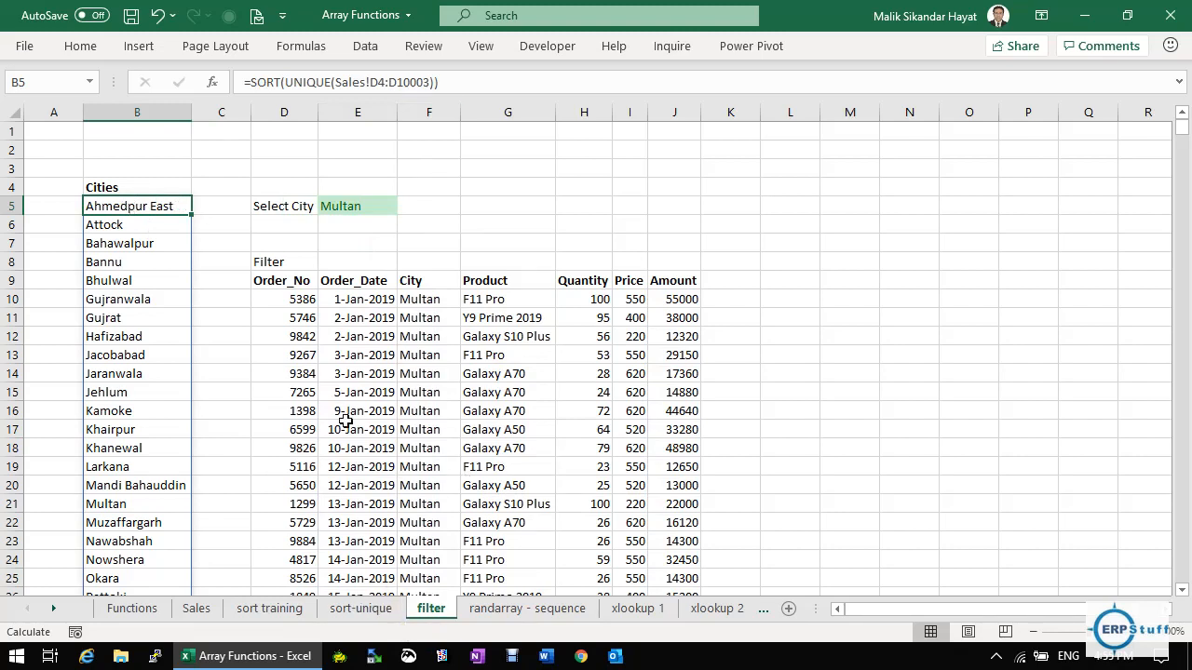
pyautogui.click(277, 611)
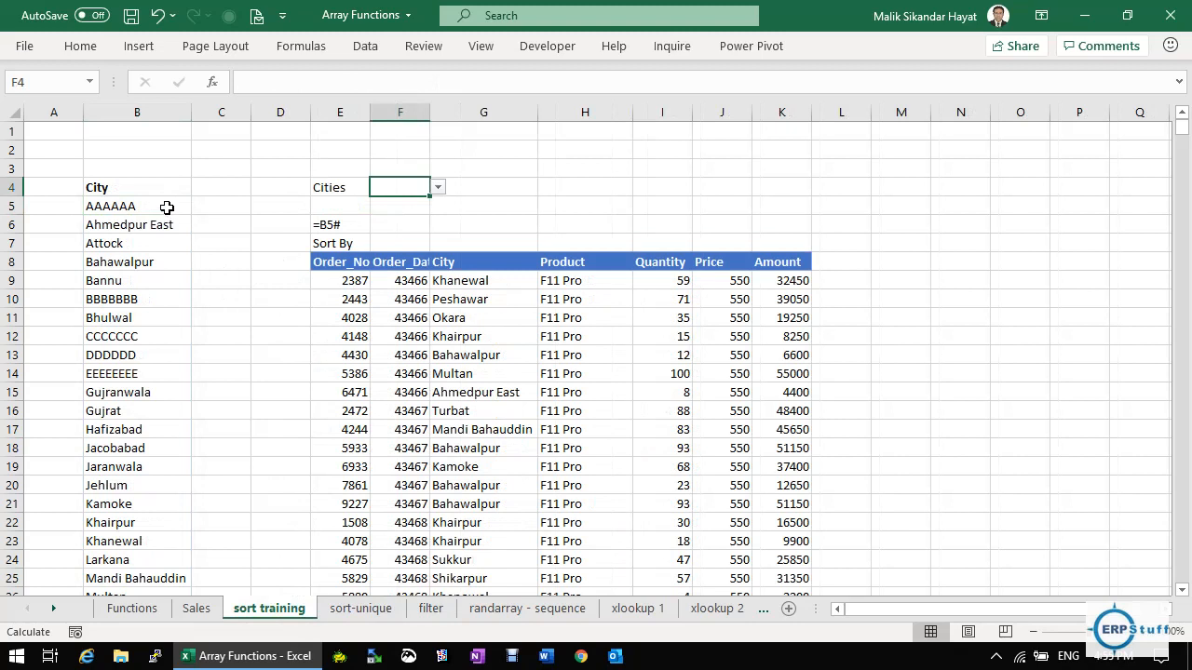
pyautogui.click(167, 206)
pyautogui.moveTo(437, 82); pyautogui.dragTo(197, 96)
pyautogui.hotkey('ctrl', 'c')
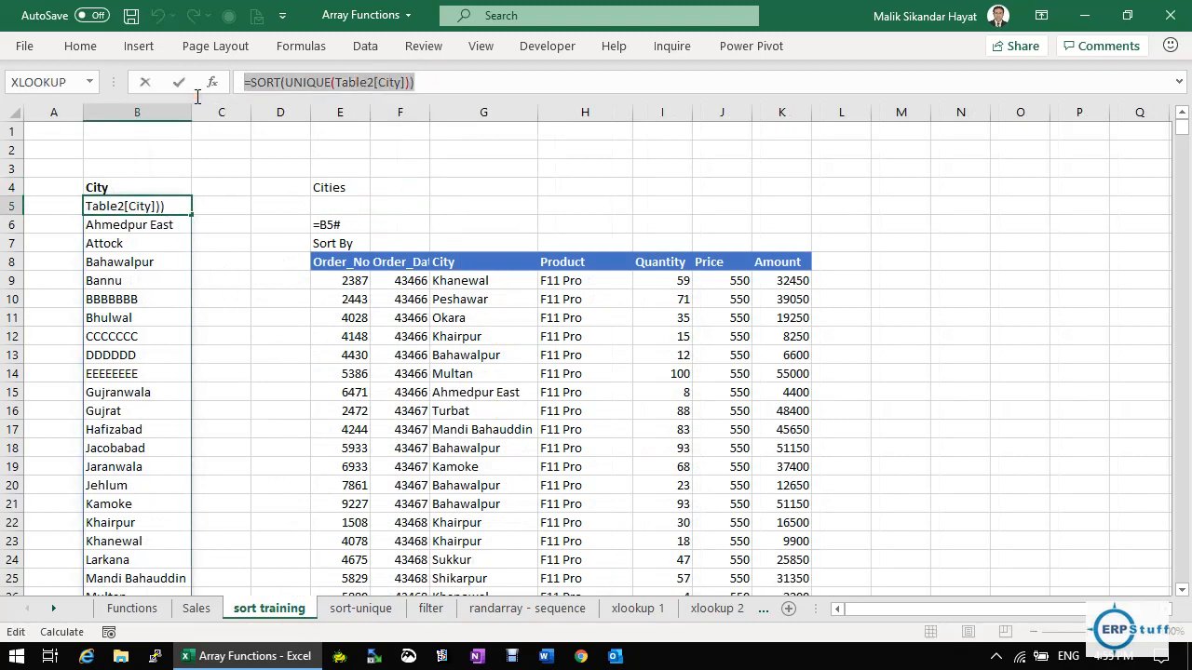
pyautogui.press('Escape')
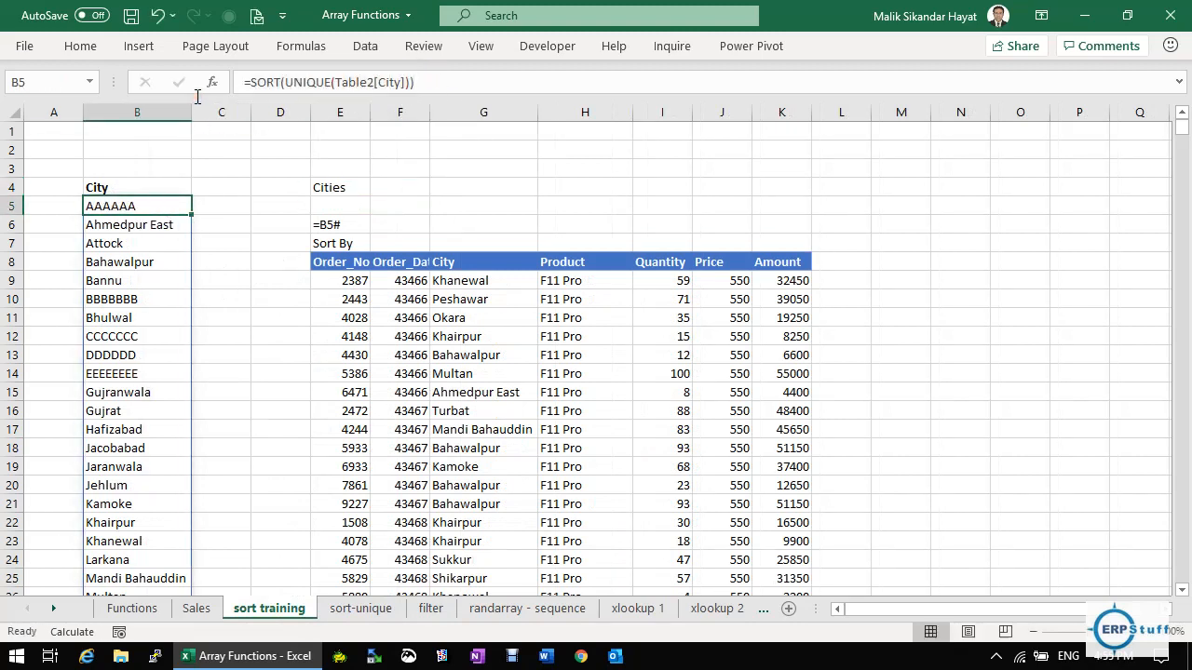
# Step: Replace the Cities formula in B5 of the filter sheet with the copied =SORT(UNIQUE(Table2[City]))
pyautogui.click(431, 608)
pyautogui.click(465, 83)
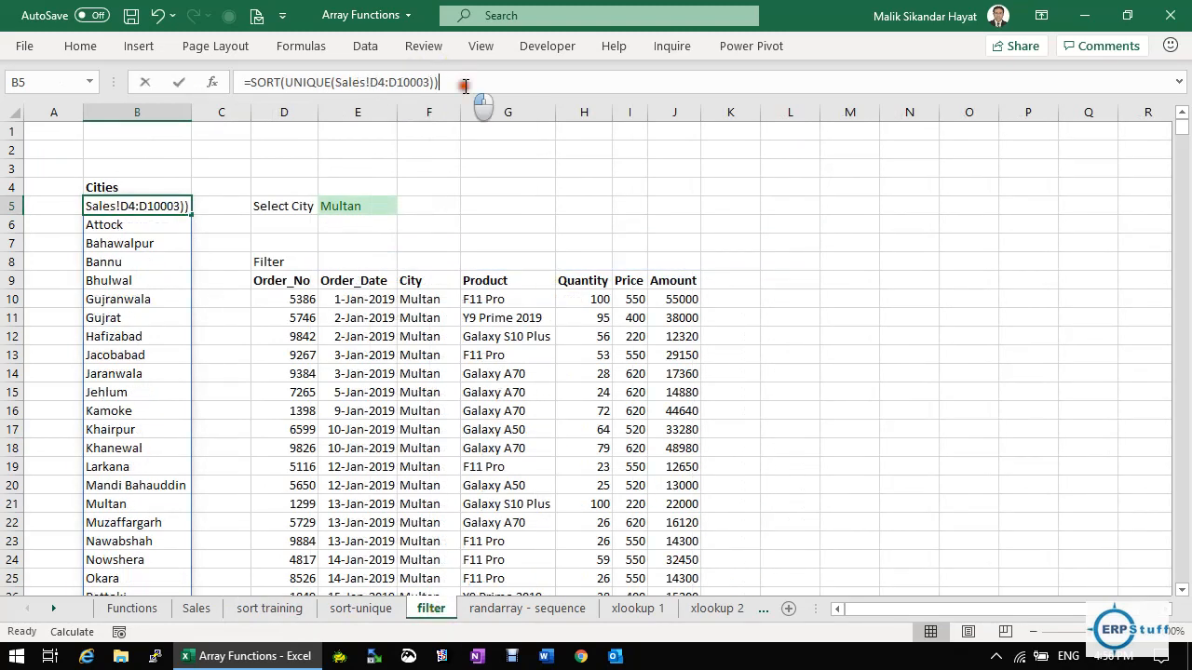
pyautogui.moveTo(465, 84); pyautogui.dragTo(138, 93)
pyautogui.hotkey('ctrl', 'v')
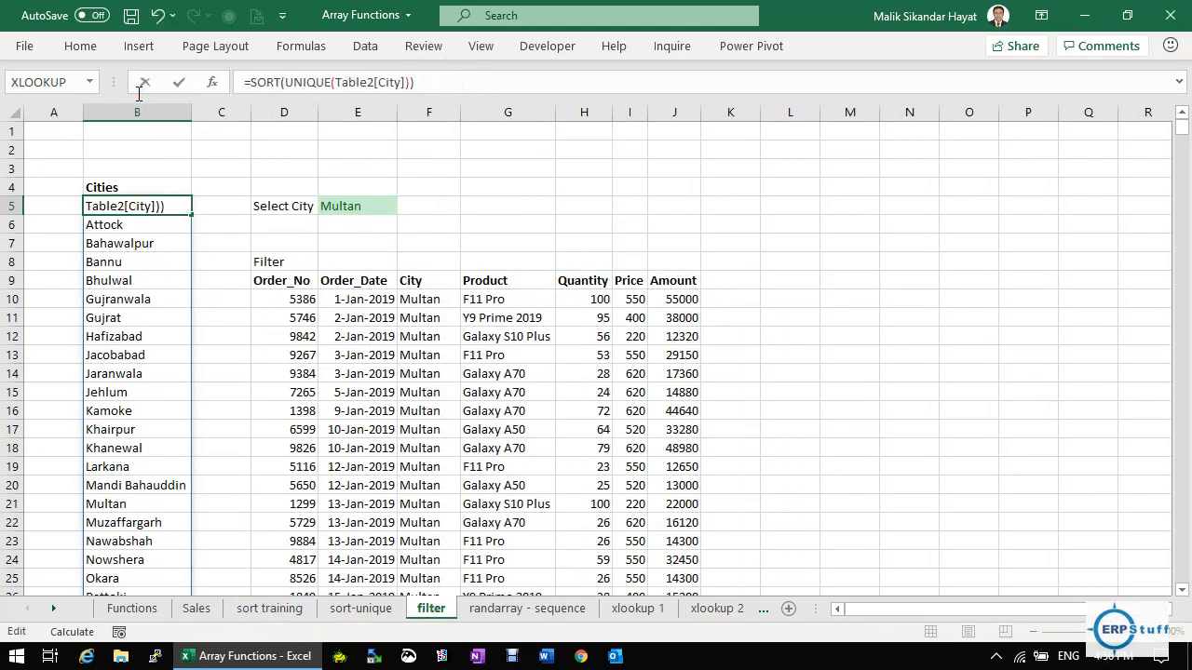
pyautogui.press('Return')
pyautogui.press('Up')
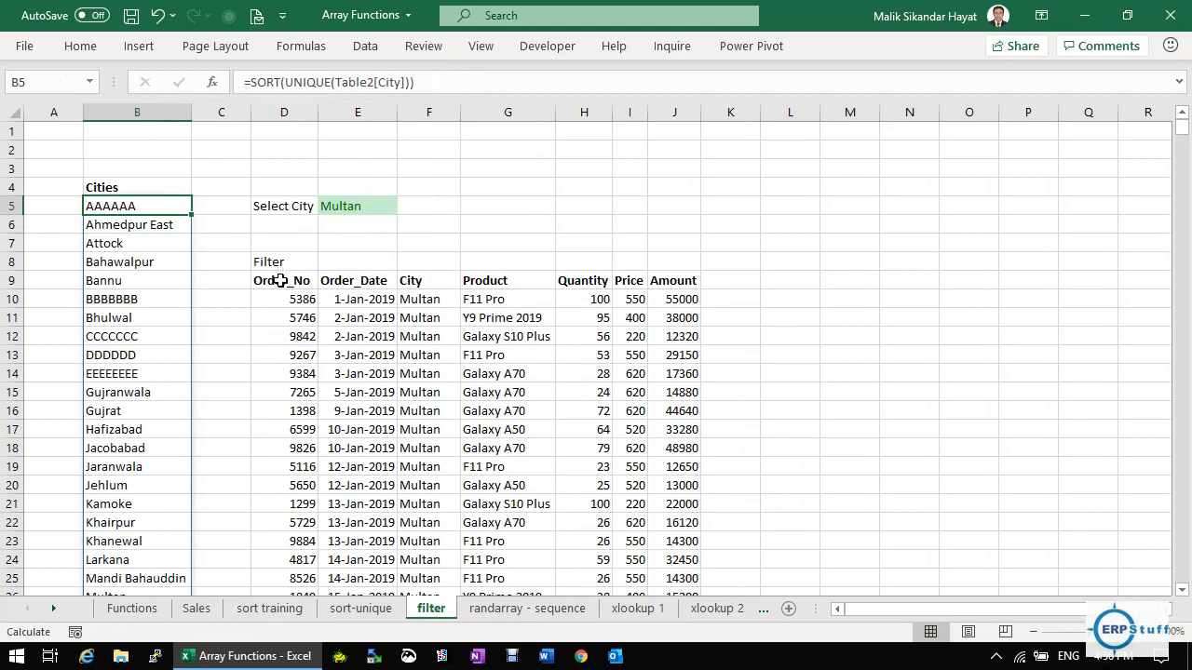
# Step: Clear all filtered order rows below the headings in columns D to J and select the empty cell D10
pyautogui.moveTo(280, 277); pyautogui.dragTo(683, 282)
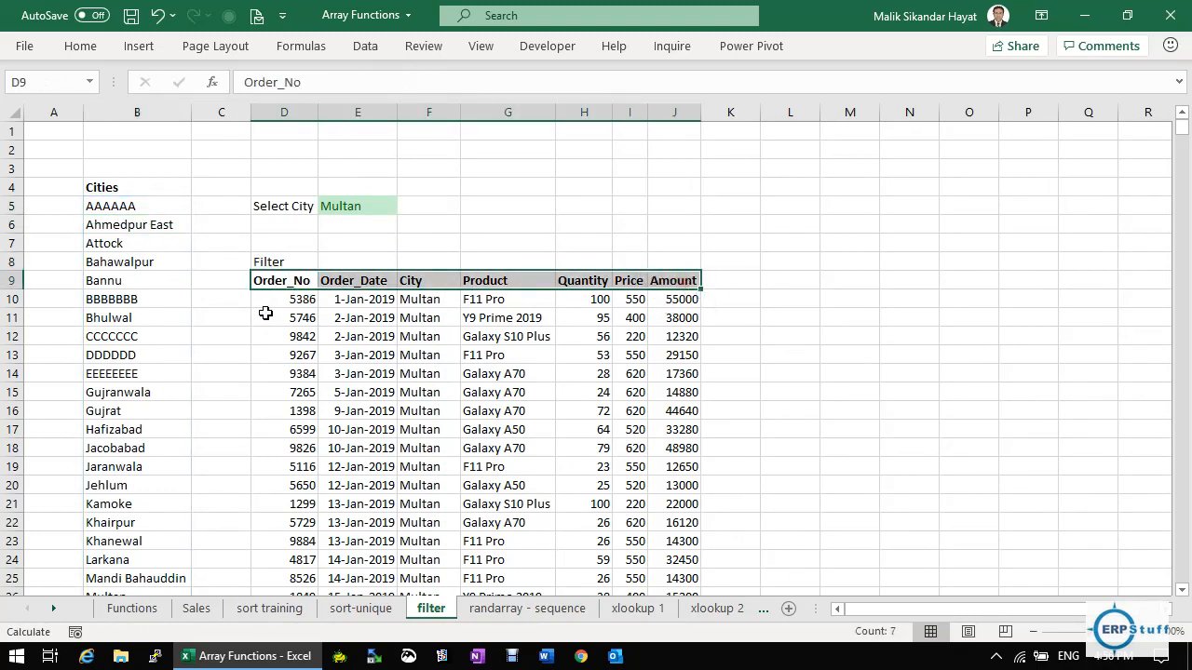
pyautogui.moveTo(281, 299); pyautogui.dragTo(667, 346)
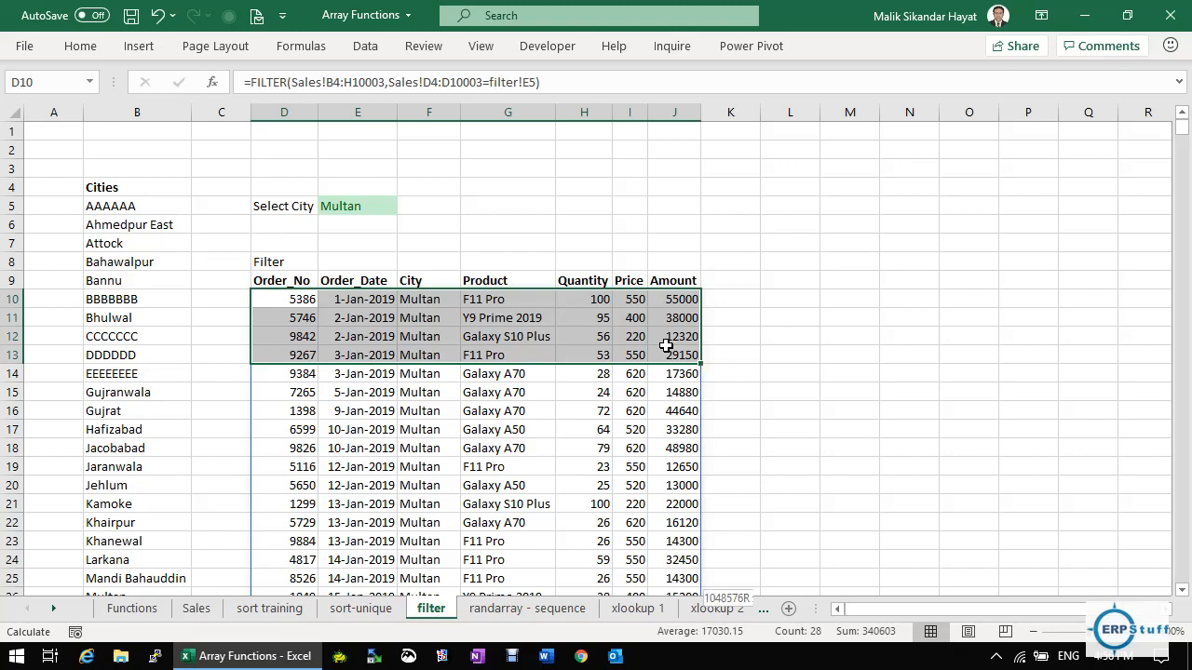
pyautogui.hotkey('ctrl', 'shift', 'Down')
pyautogui.press('Delete')
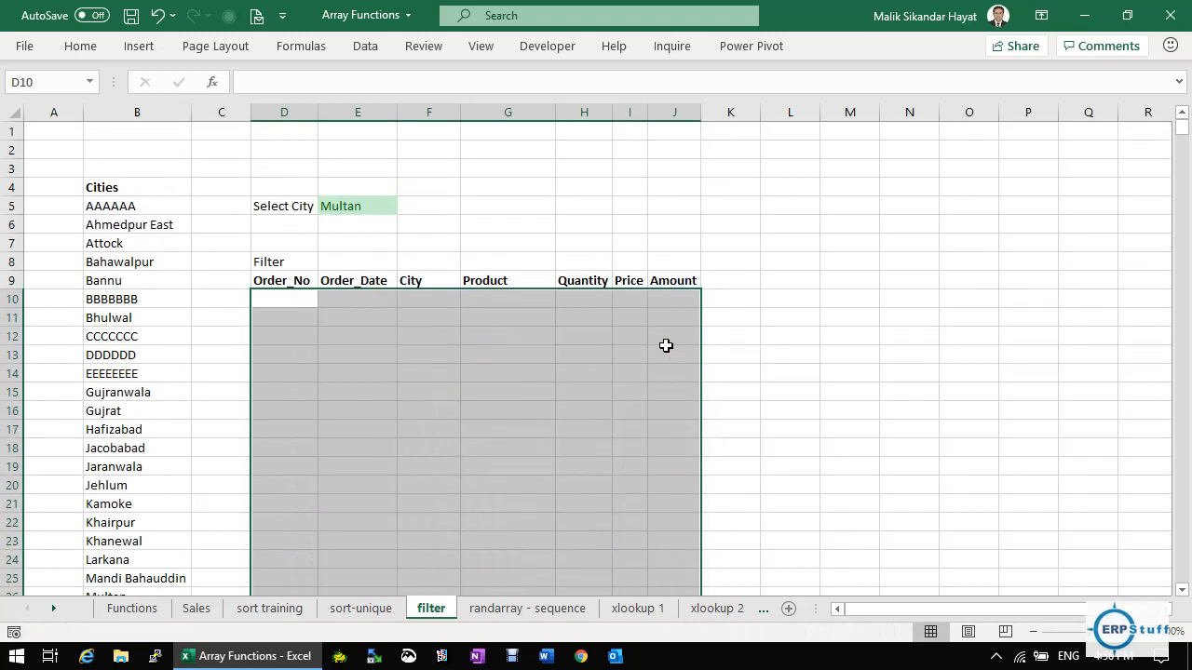
pyautogui.press('Up')
pyautogui.press('Down')
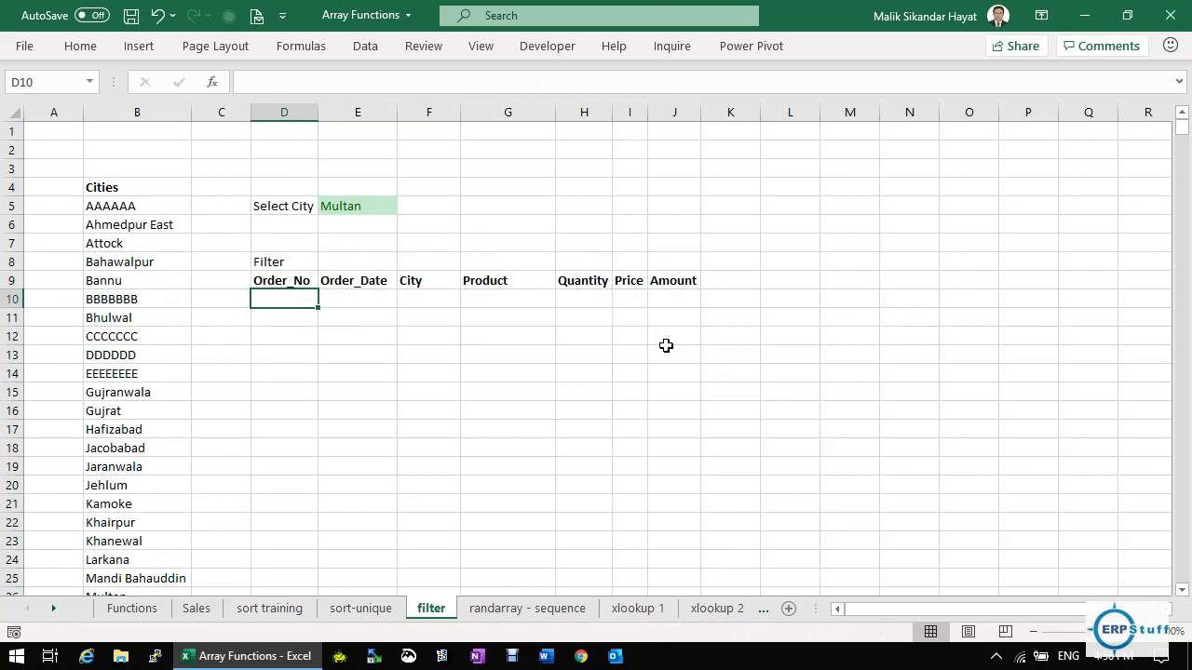
pyautogui.click(367, 208)
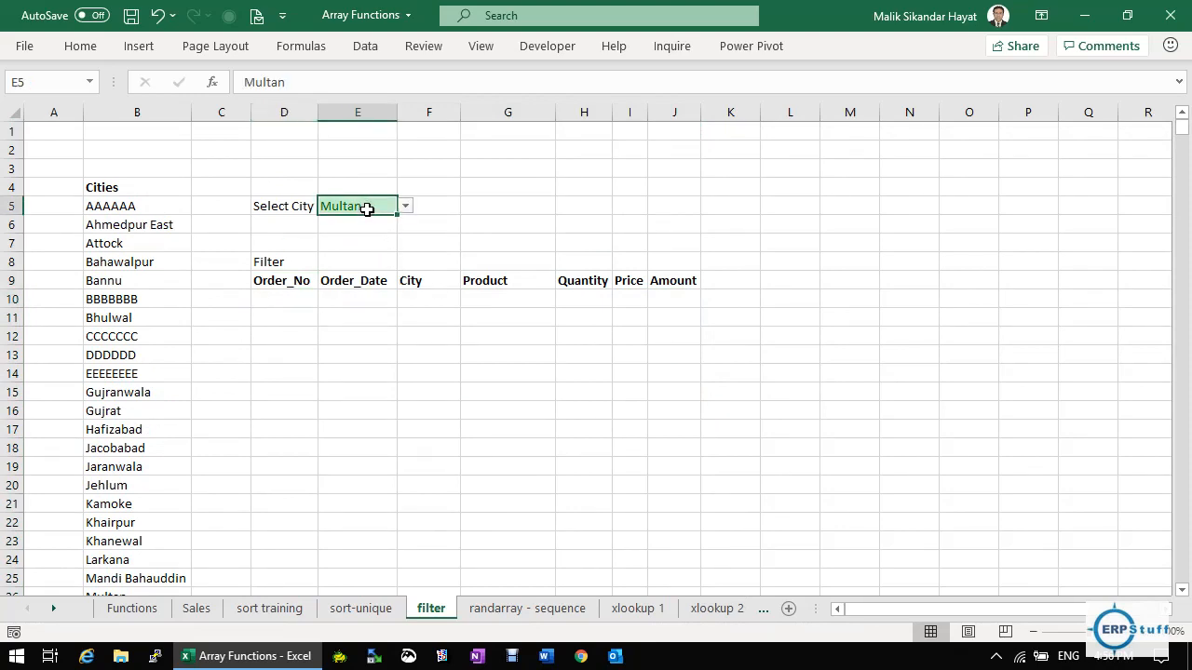
pyautogui.click(287, 298)
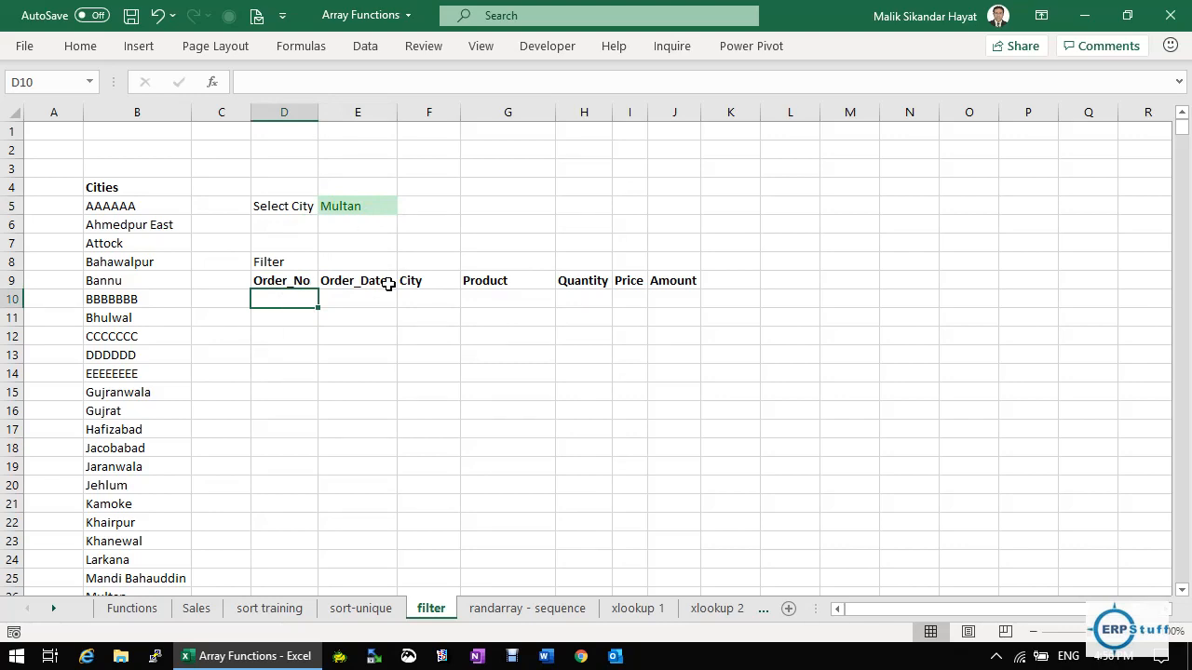
# Step: Start a FILTER formula in D10 that takes the whole sales table (Table2) on the Sales sheet as its array
pyautogui.write('=filte')
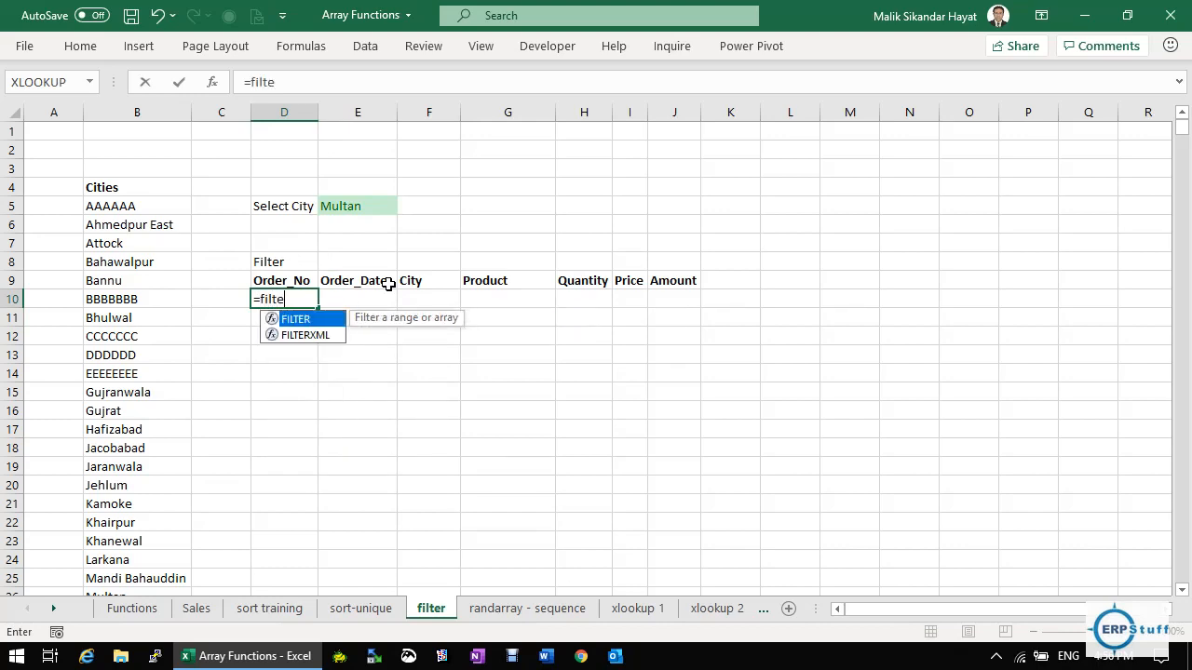
pyautogui.write('r')
pyautogui.press('Tab')
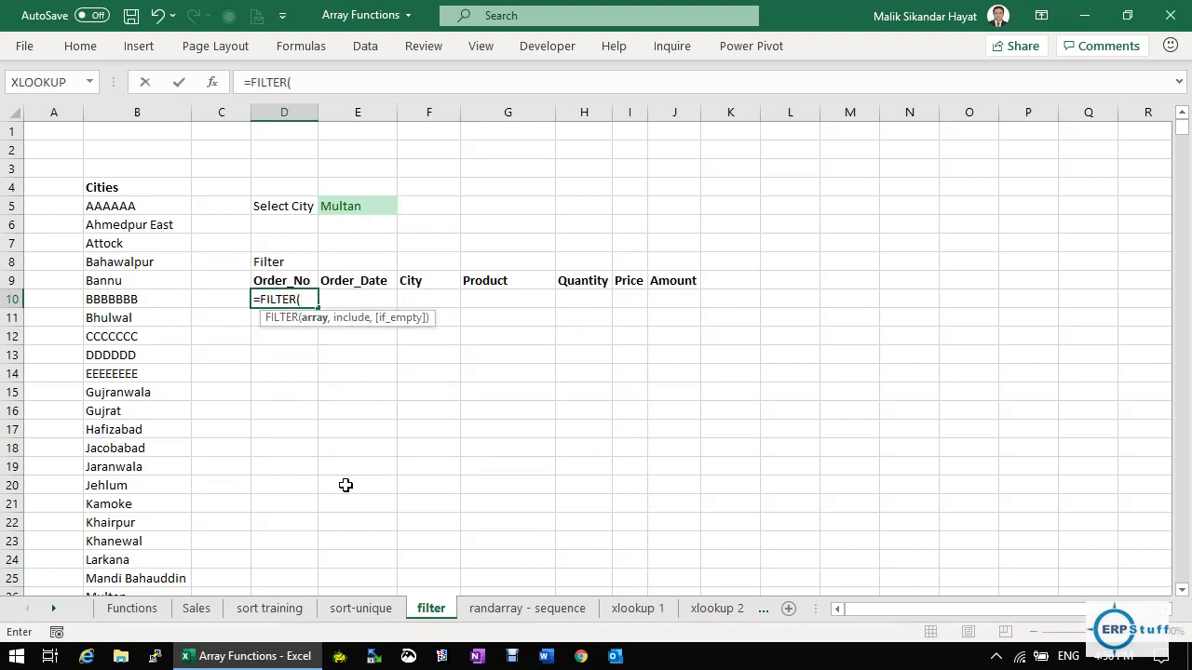
pyautogui.click(198, 608)
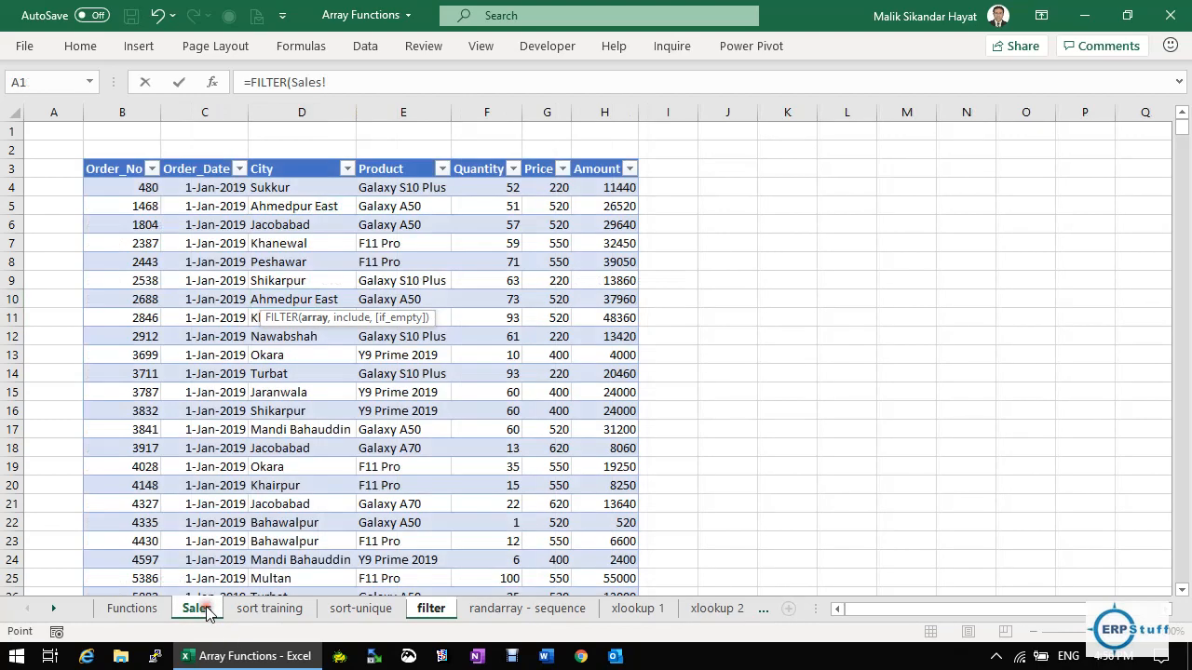
pyautogui.click(130, 188)
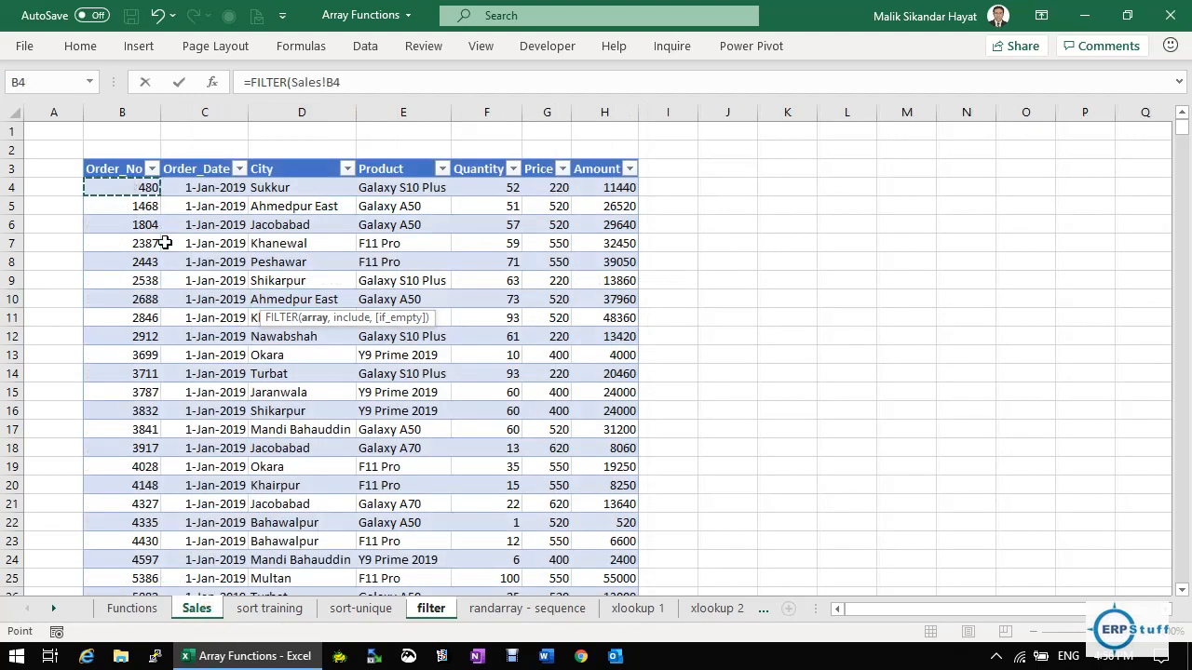
pyautogui.hotkey('ctrl', 'shift', 'Right')
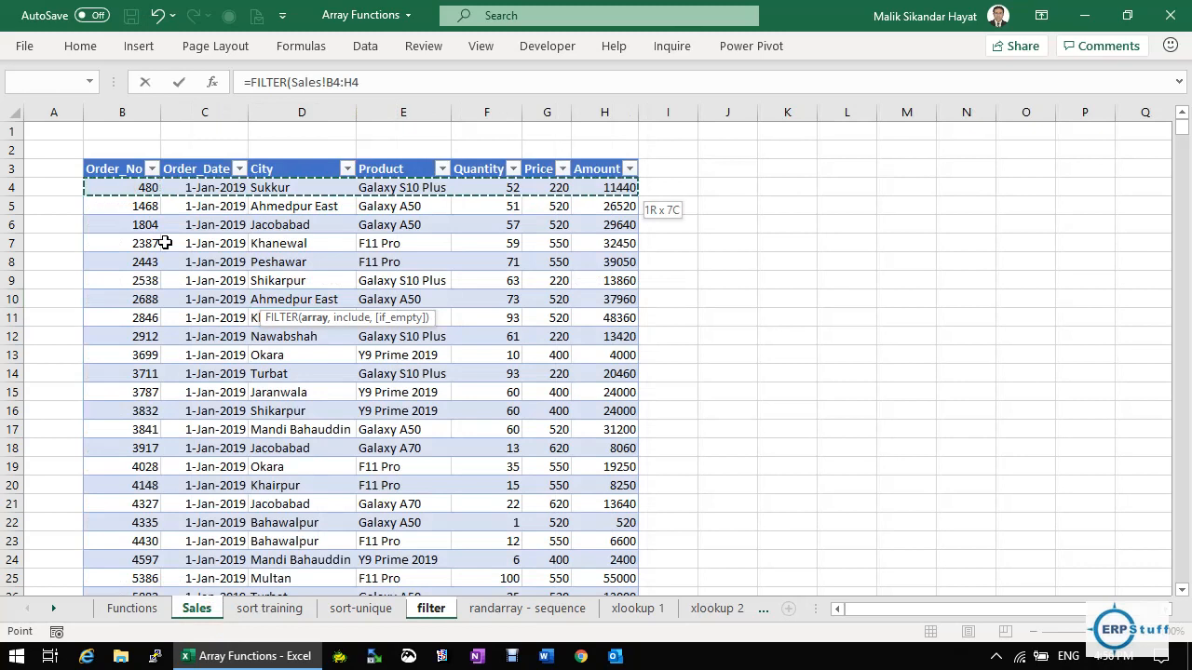
pyautogui.hotkey('ctrl', 'shift', 'Down')
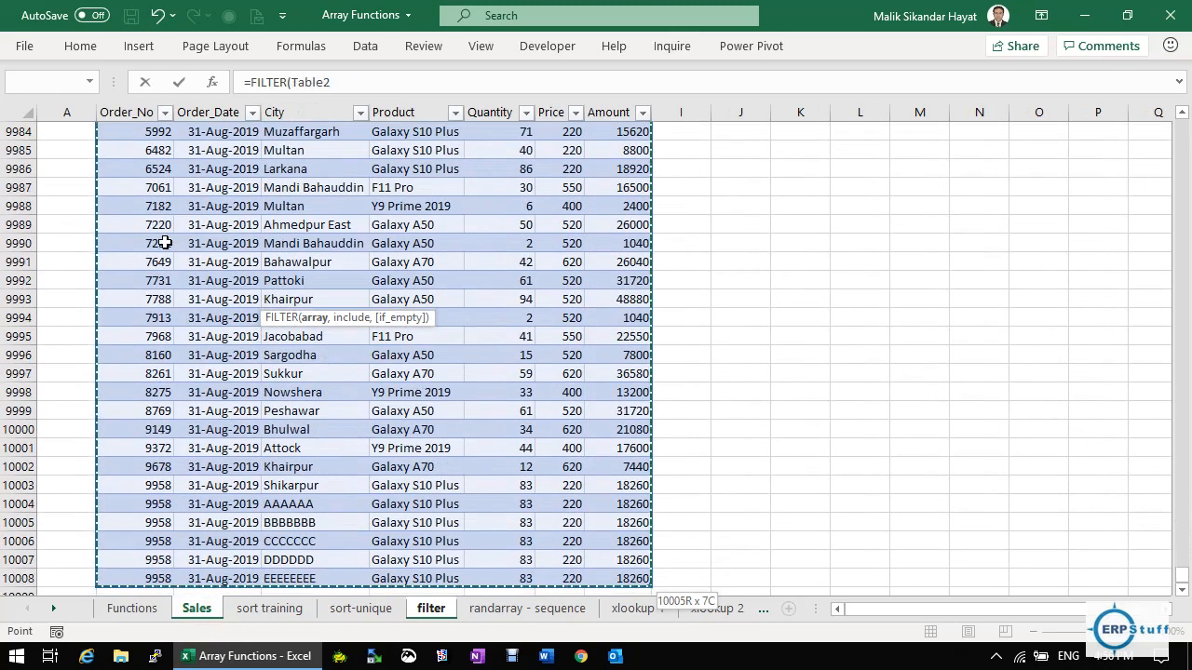
pyautogui.write(',')
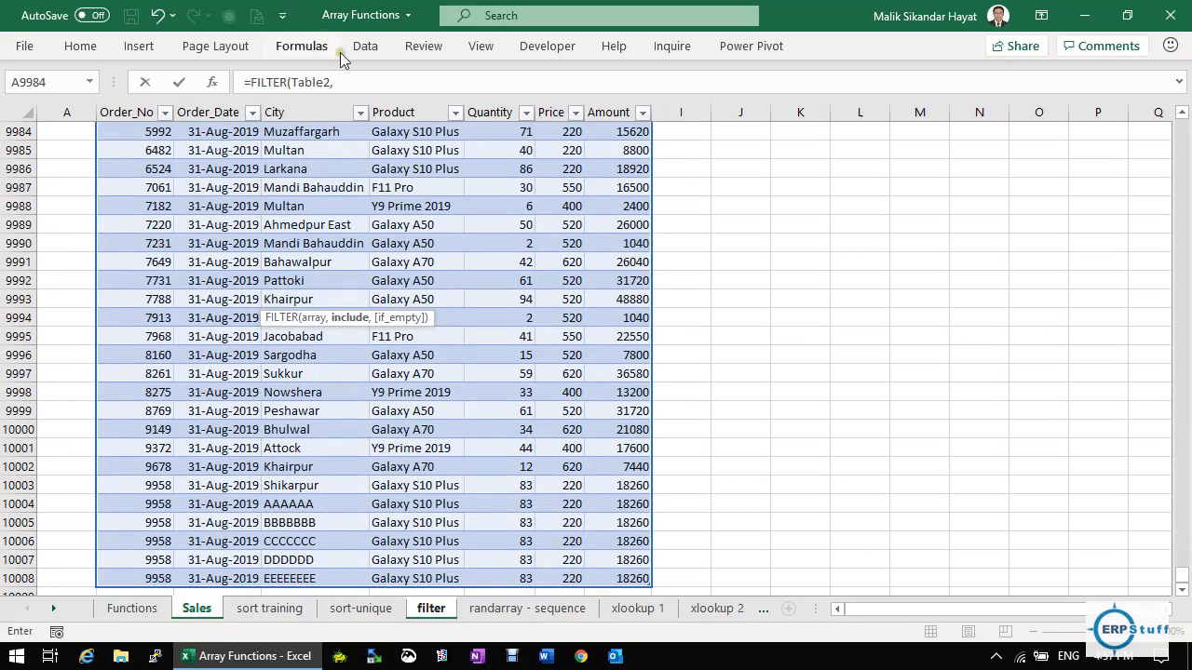
# Step: Complete the D10 formula with the condition Table2[City]=filter!E5, giving =FILTER(Table2,Table2[City]=filter!E5)
pyautogui.click(354, 82)
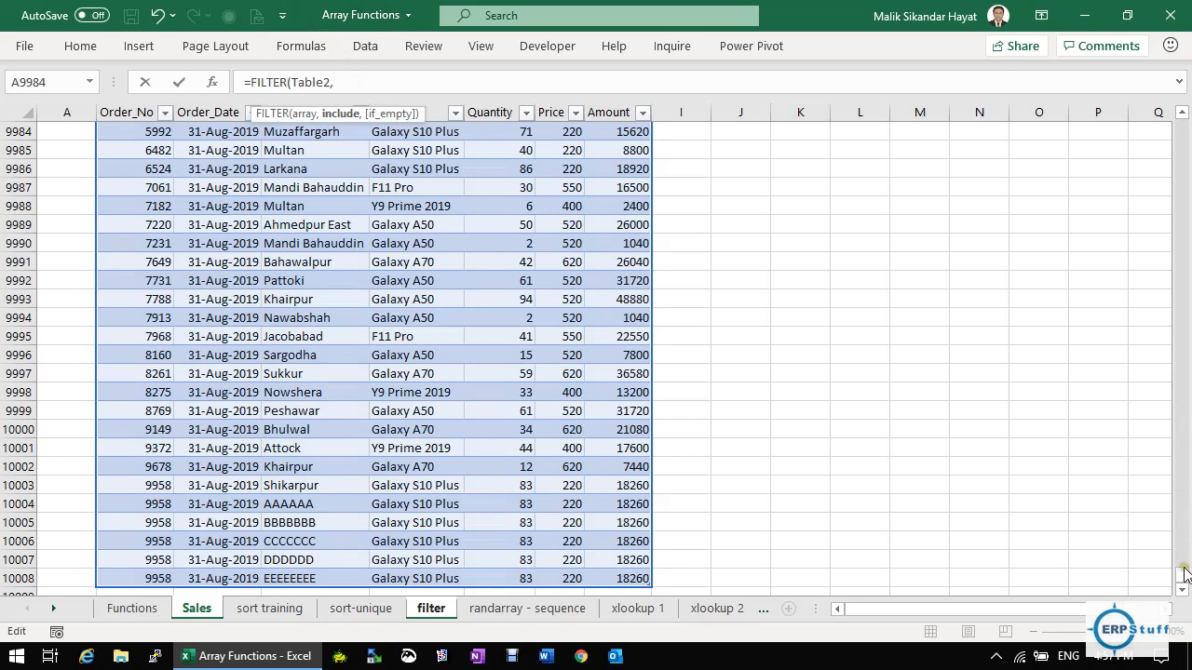
pyautogui.moveTo(1184, 581); pyautogui.dragTo(1184, 128)
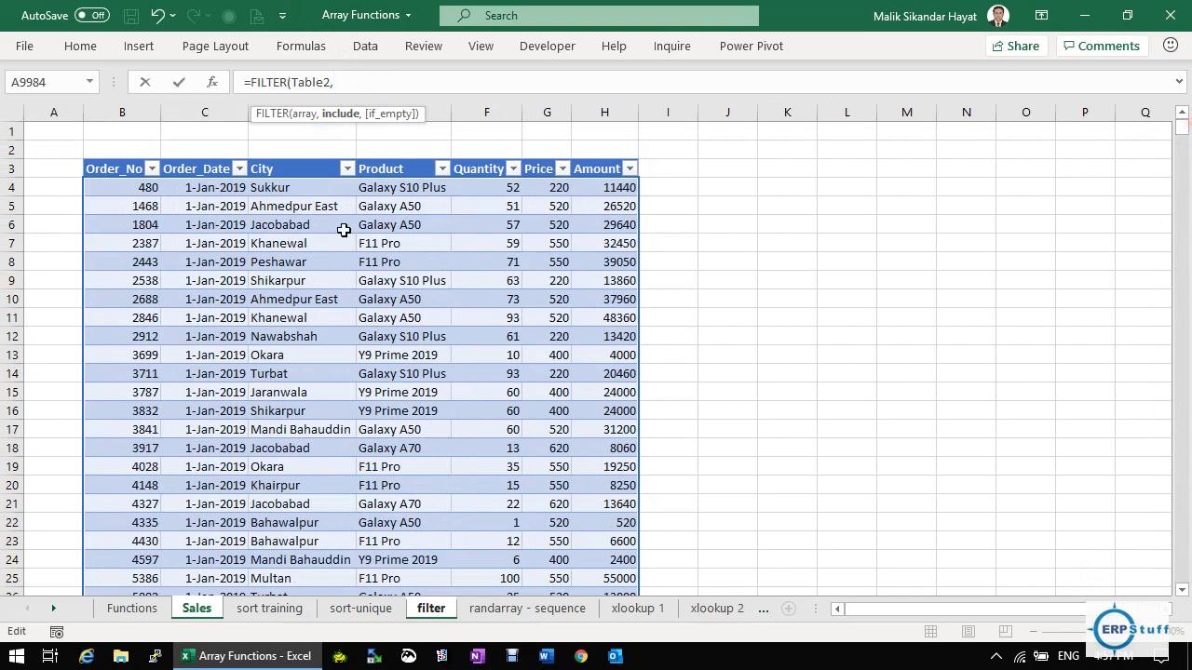
pyautogui.click(313, 188)
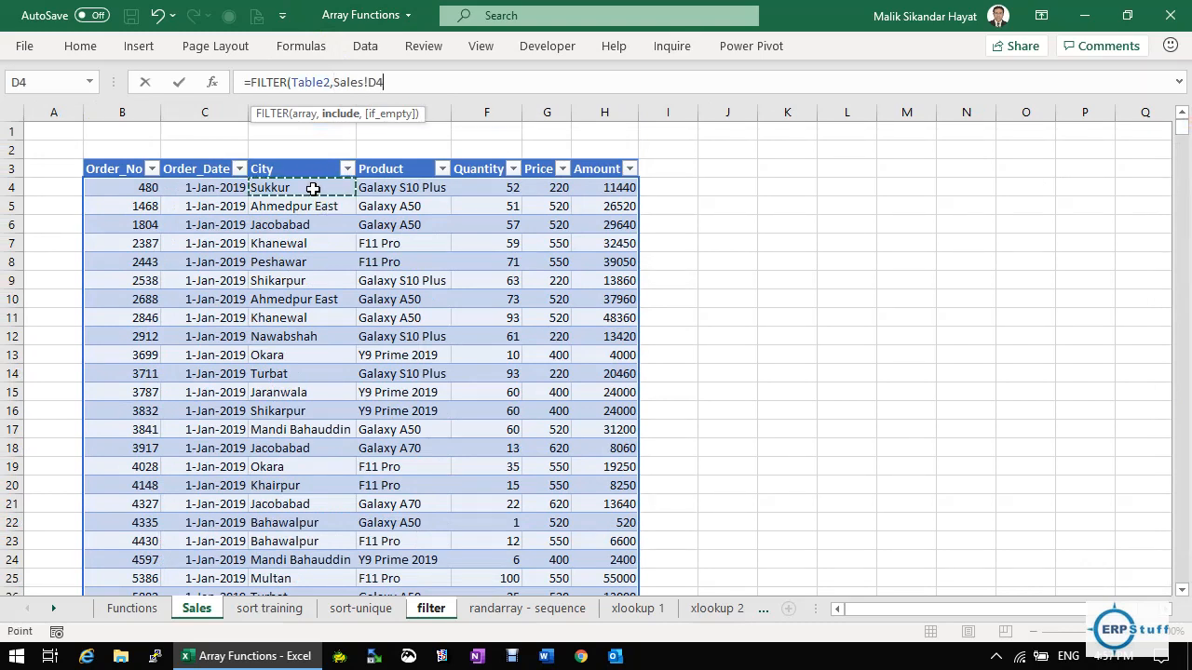
pyautogui.hotkey('ctrl', 'shift', 'Down')
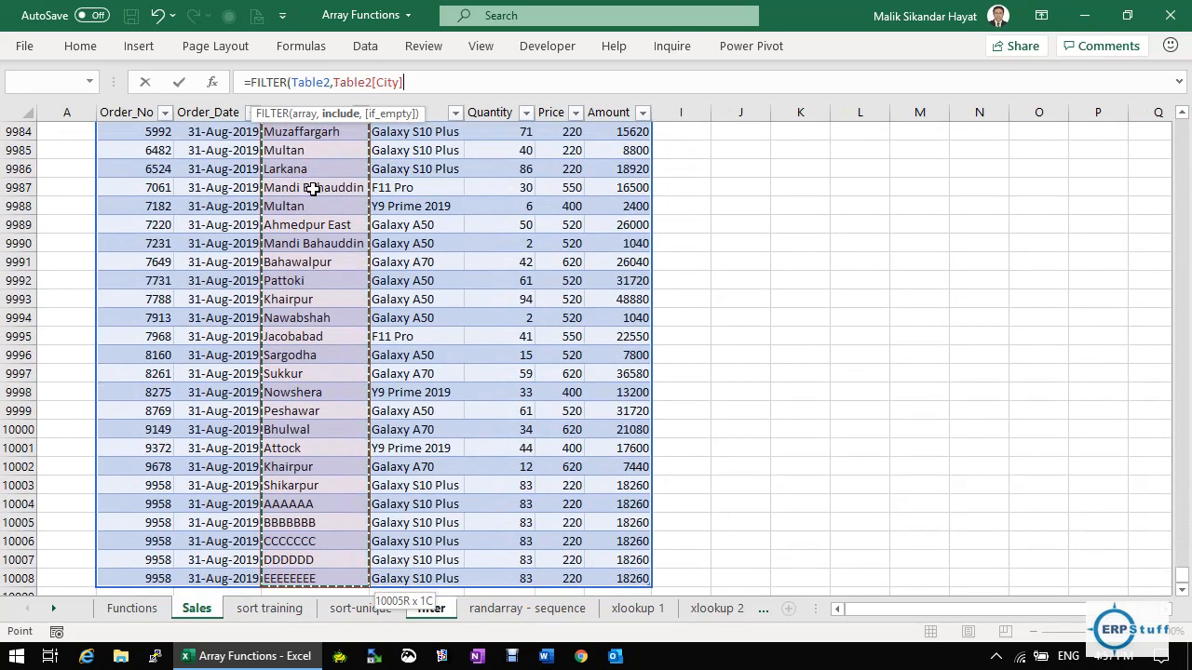
pyautogui.write('=')
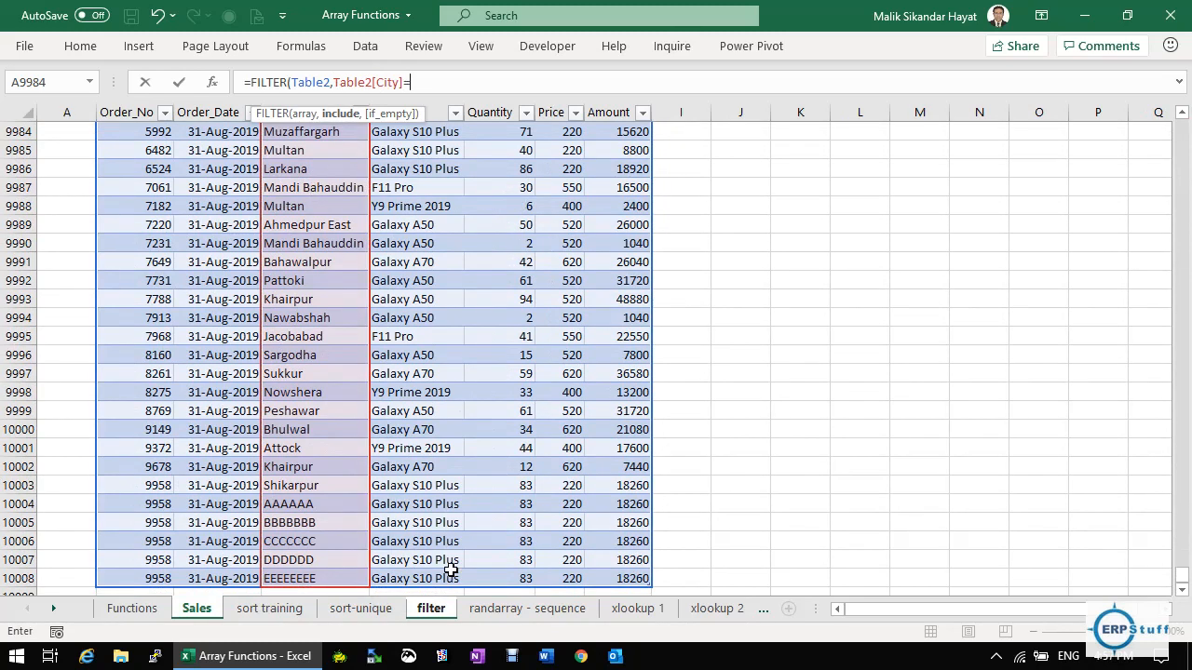
pyautogui.click(443, 611)
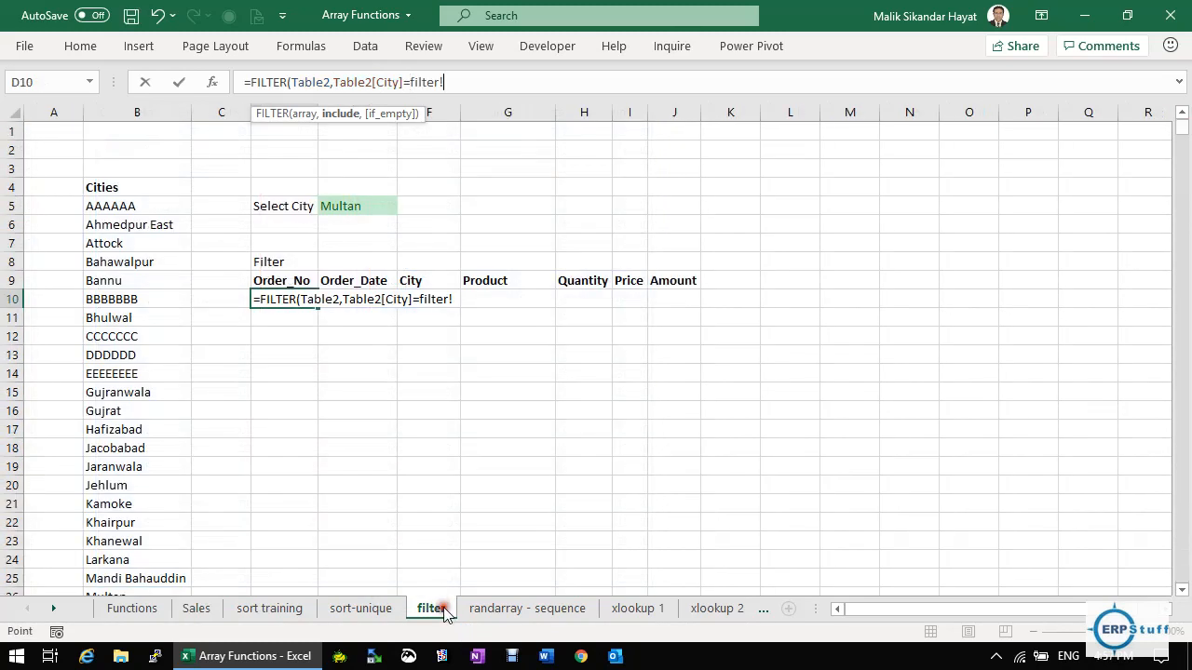
pyautogui.click(386, 210)
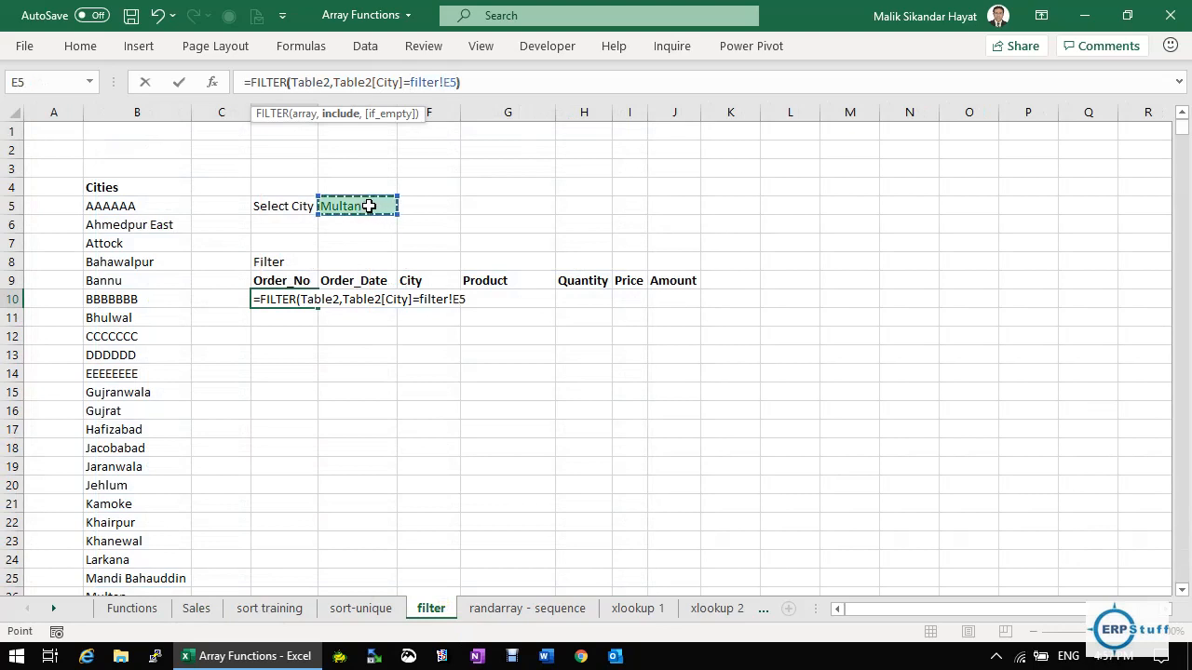
pyautogui.write(')')
pyautogui.press('Return')
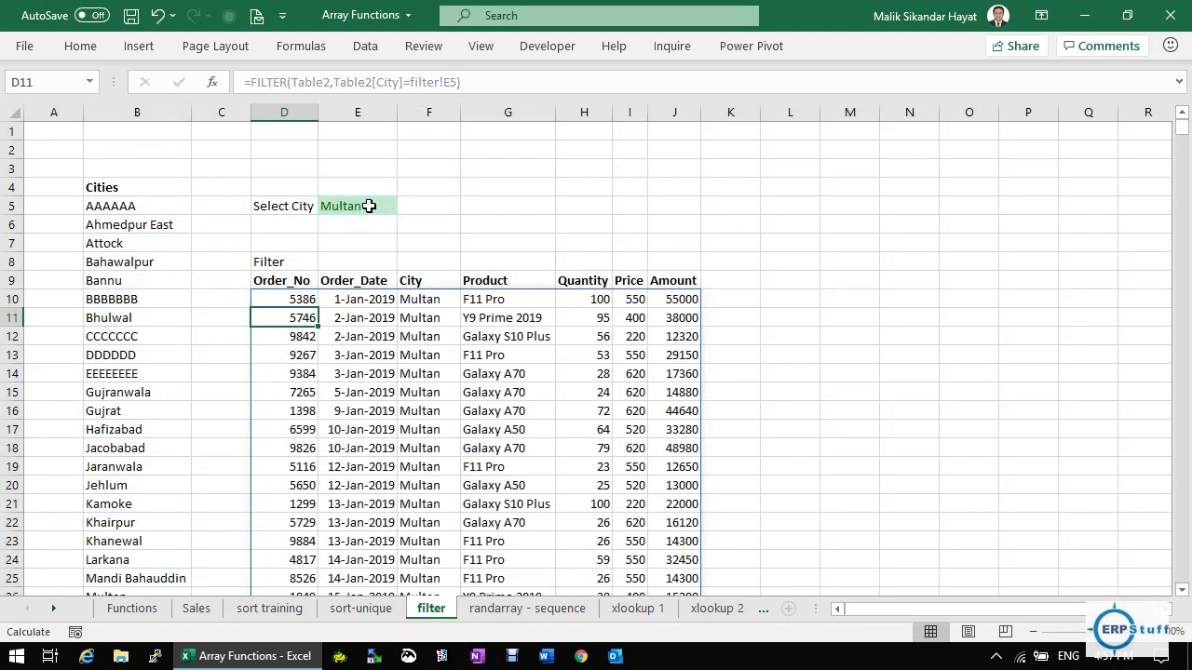
pyautogui.press('Up')
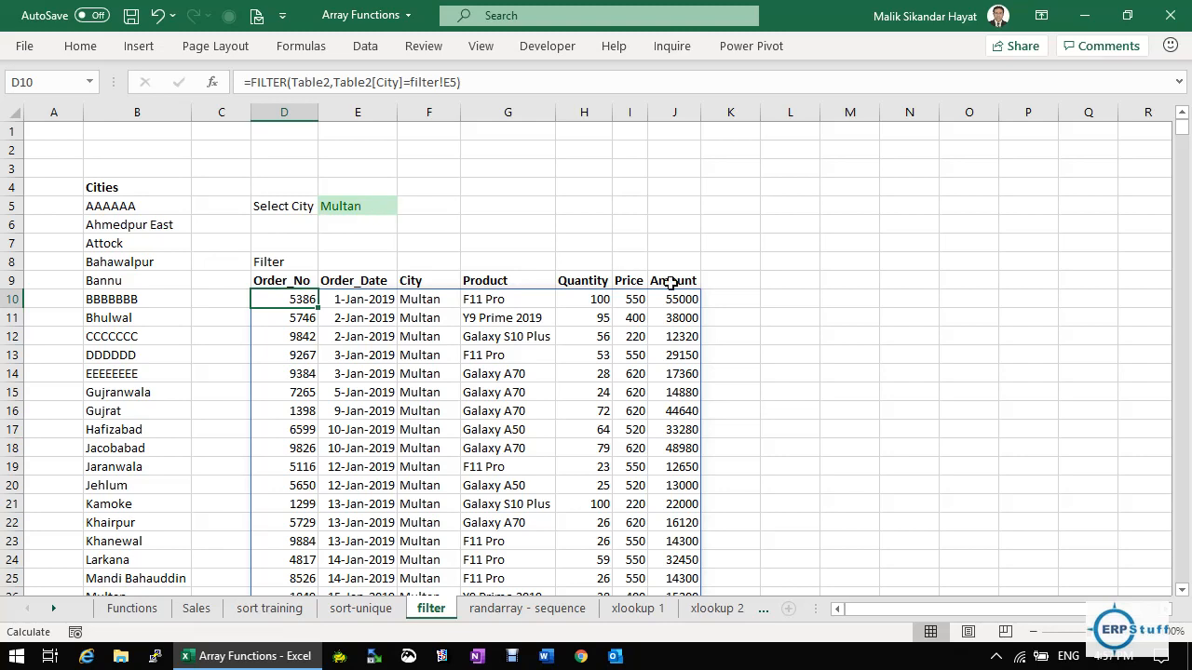
# Step: Set the Select City cell E5 to Okara and check the filtered orders
pyautogui.click(359, 206)
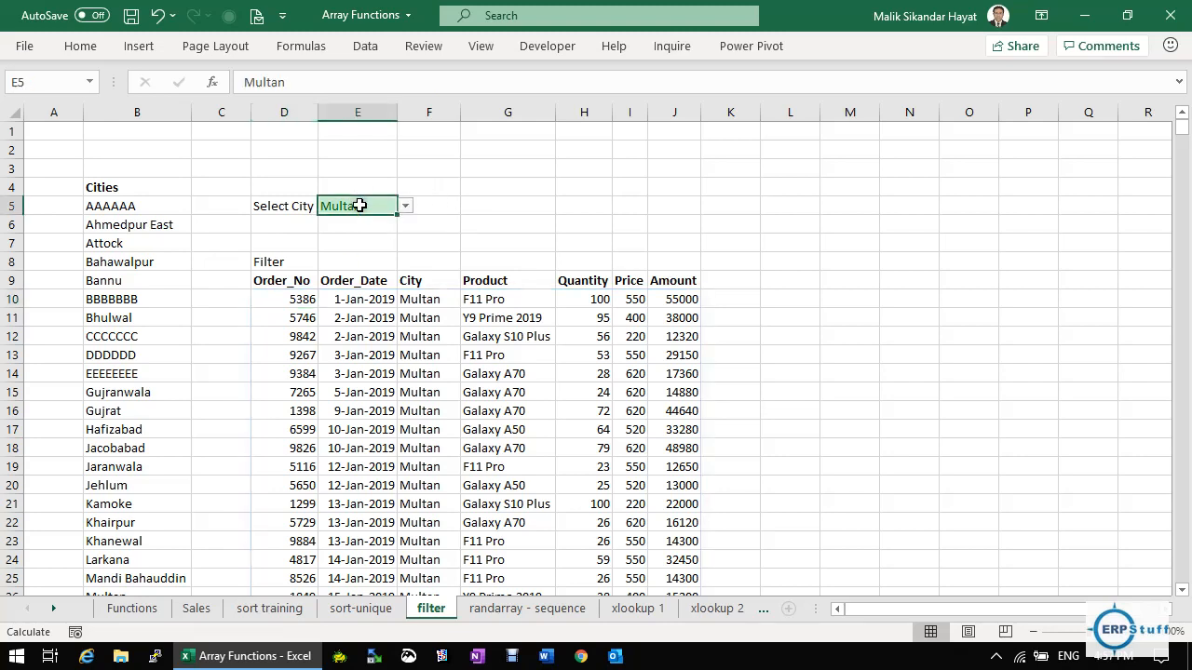
pyautogui.click(405, 206)
pyautogui.click(359, 270)
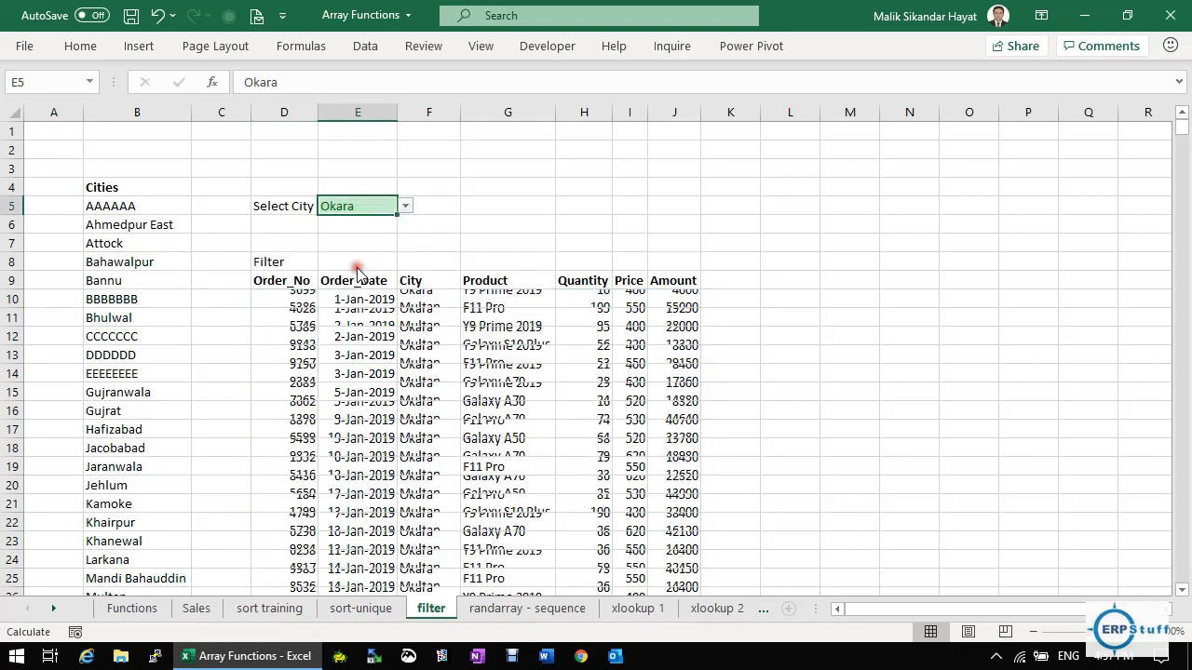
pyautogui.click(420, 310)
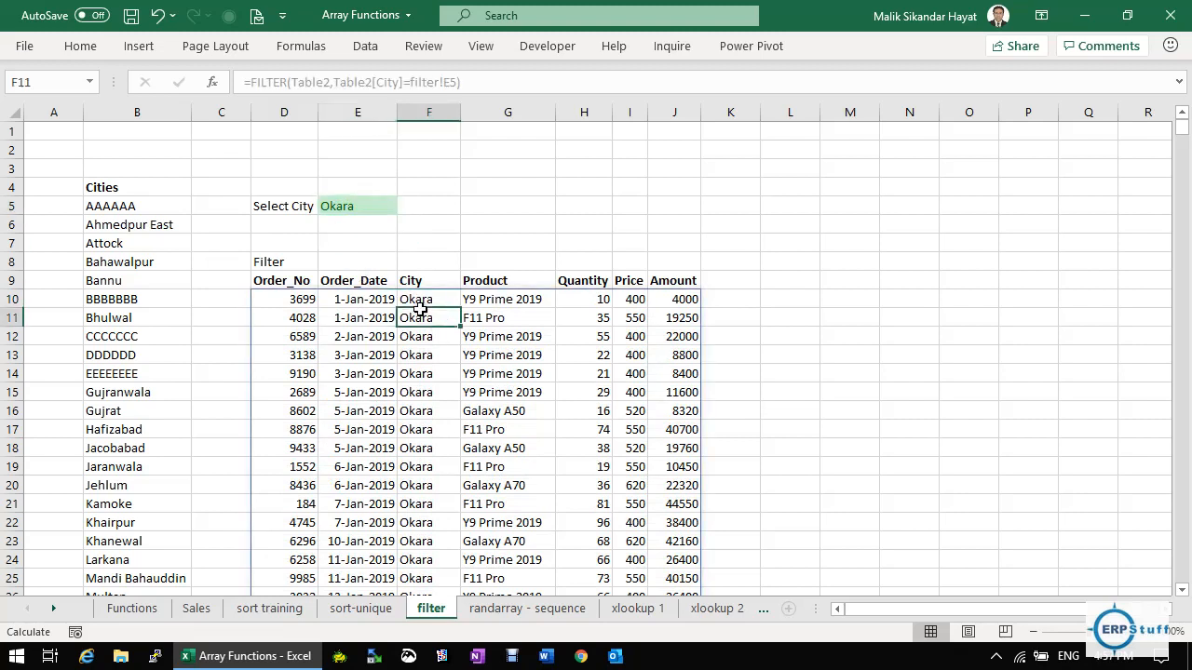
pyautogui.click(296, 299)
# Step: Switch the Select City cell E5 to Pattoki and then to Quetta to test the filtered list
pyautogui.click(368, 206)
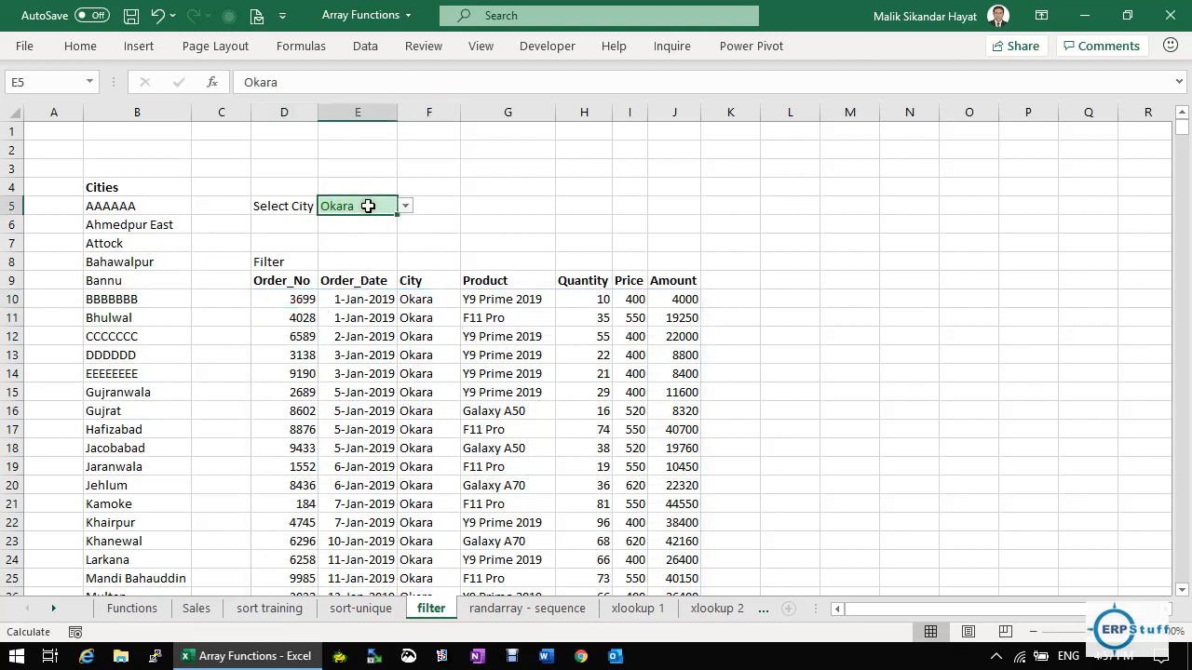
pyautogui.click(405, 207)
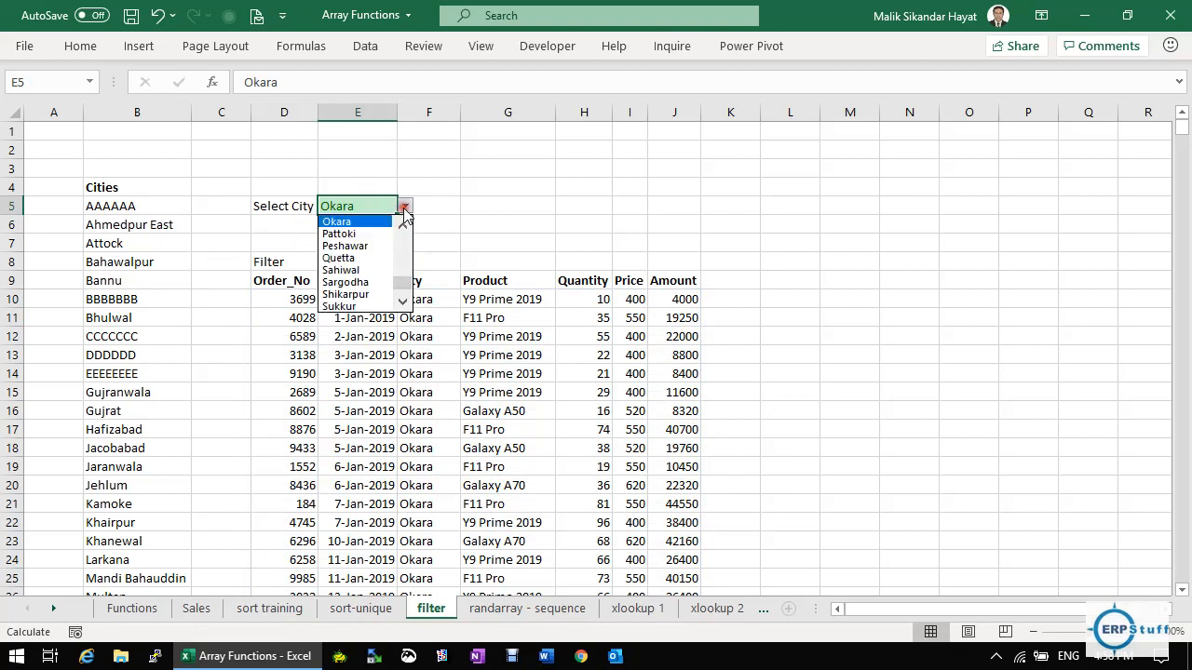
pyautogui.click(363, 234)
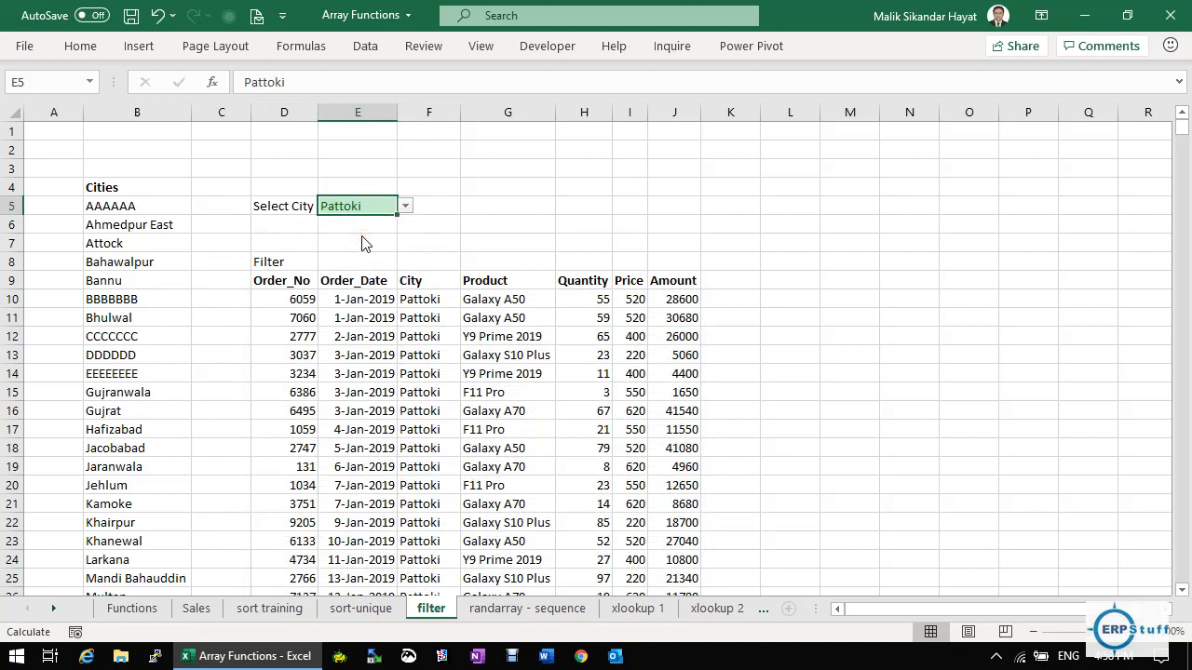
pyautogui.click(406, 205)
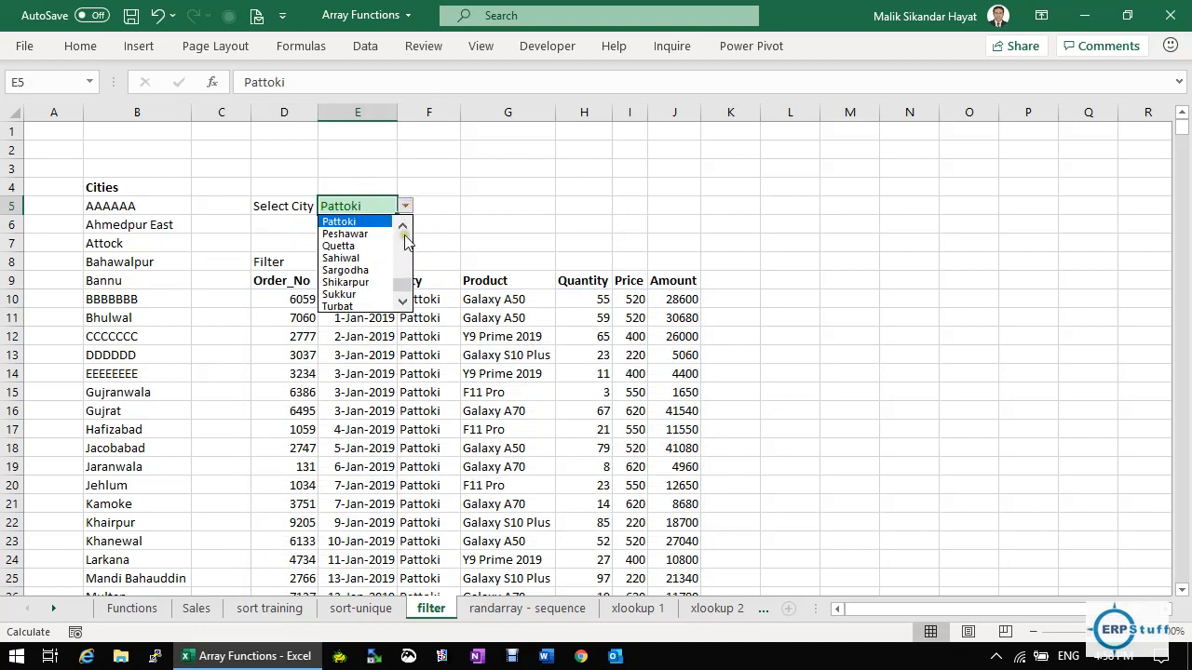
pyautogui.click(352, 246)
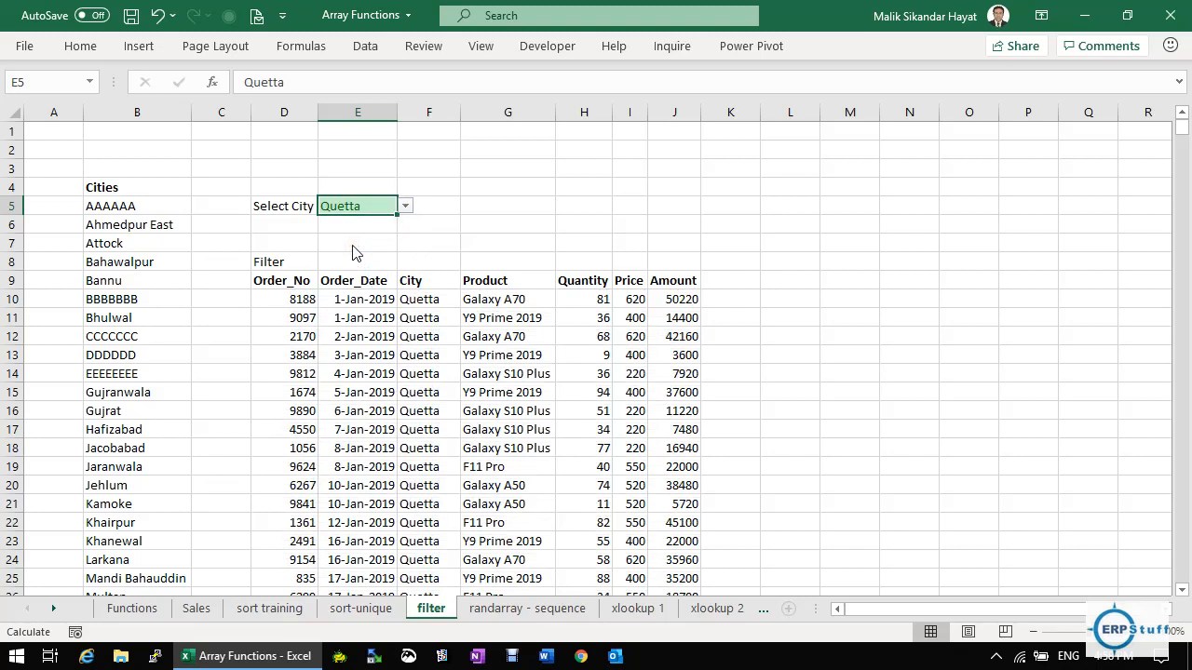
# Step: Set the Select City cell E5 to Turbat from its list
pyautogui.click(406, 207)
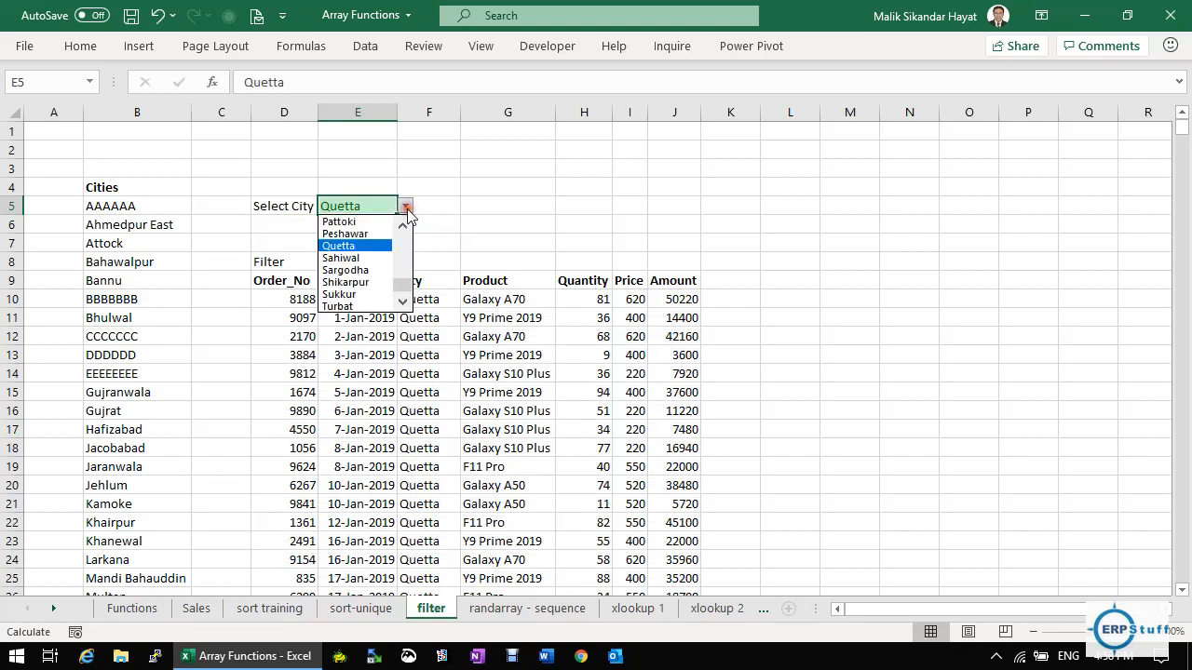
pyautogui.click(370, 306)
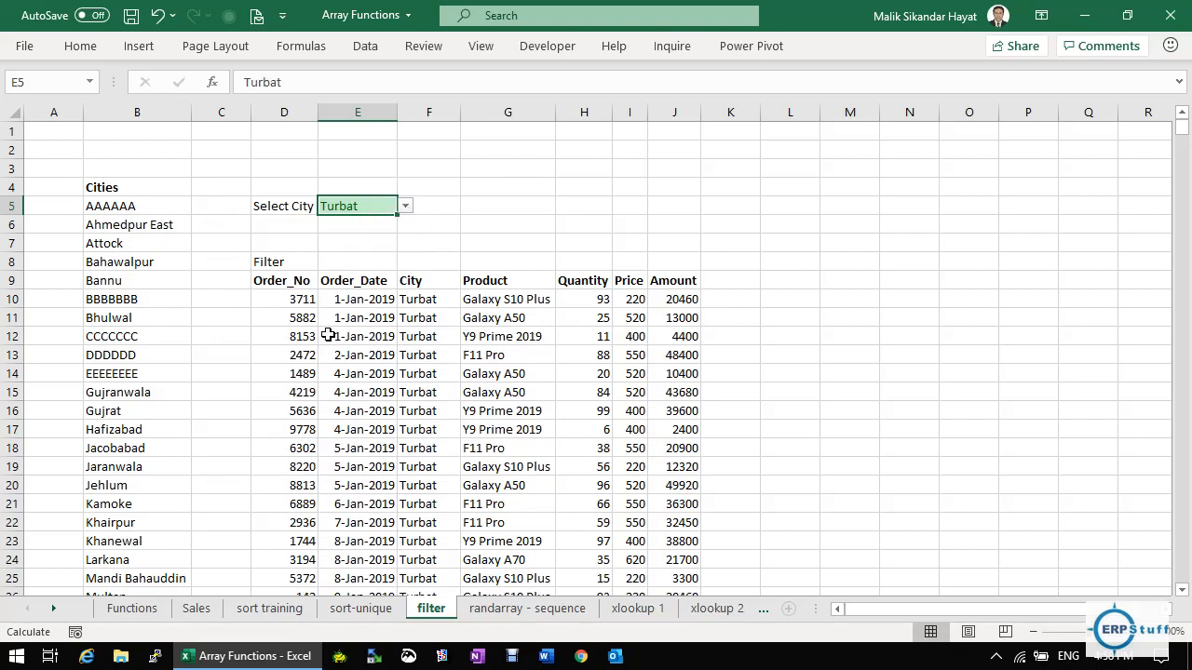
pyautogui.click(405, 207)
pyautogui.click(408, 209)
# Step: Examine how far the FILTER results from D10 spill across the columns to Amount and down the order rows
pyautogui.click(288, 299)
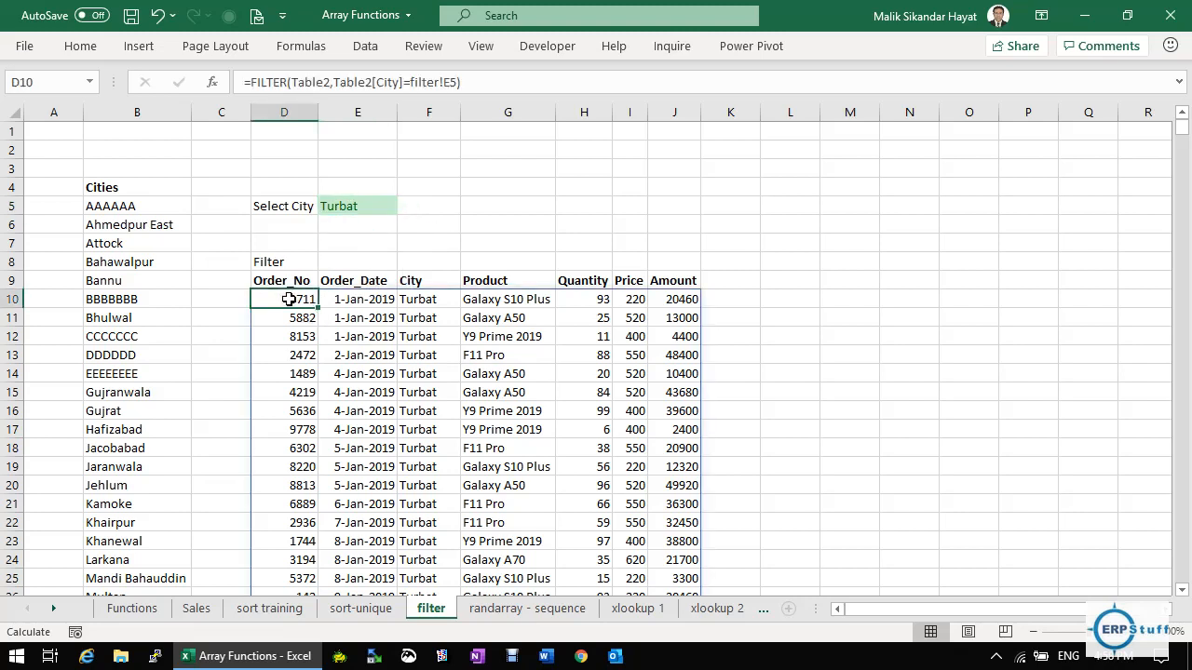
pyautogui.press('Right')
pyautogui.press('Right')
pyautogui.press('Right')
pyautogui.press('Right')
pyautogui.press('Right')
pyautogui.press('Right')
pyautogui.press('Right')
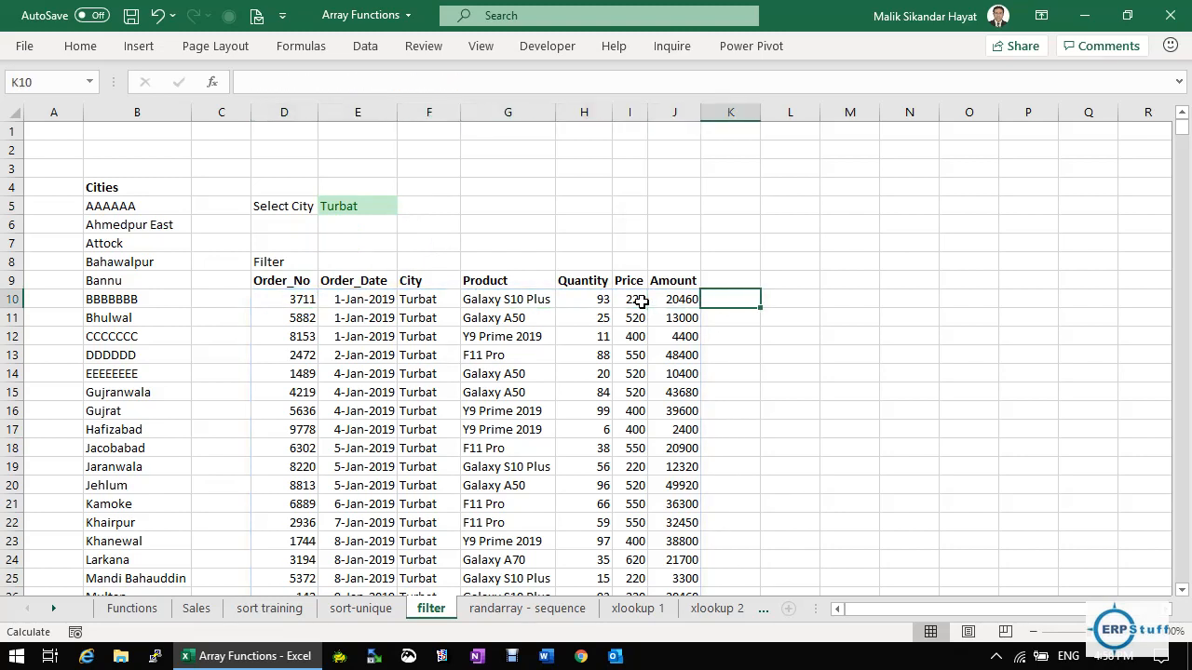
pyautogui.press('Left')
pyautogui.press('Left')
pyautogui.press('Right')
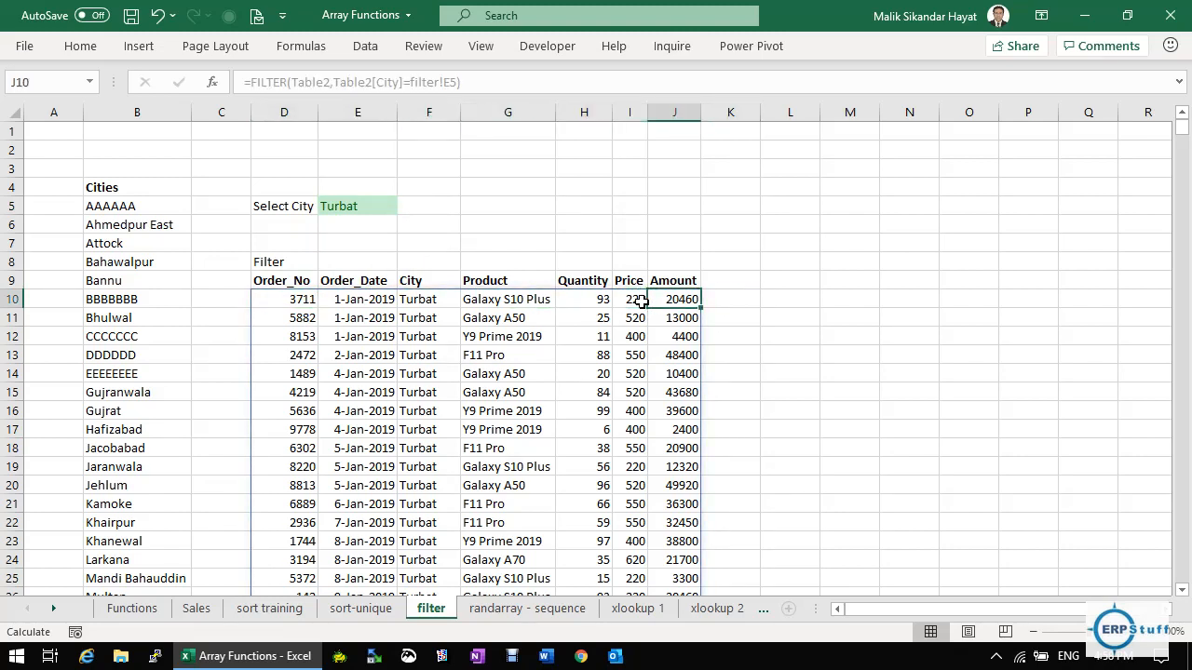
pyautogui.press('Down')
pyautogui.press('Down')
pyautogui.press('Down')
pyautogui.press('Down')
pyautogui.press('Down')
pyautogui.press('Down')
pyautogui.press('Down')
pyautogui.press('Down')
pyautogui.press('Down')
pyautogui.press('Down')
pyautogui.press('Down')
pyautogui.press('Down')
pyautogui.press('Down')
pyautogui.press('Down')
pyautogui.press('Down')
pyautogui.press('Down')
pyautogui.press('Down')
pyautogui.press('Down')
pyautogui.press('Down')
pyautogui.press('Down')
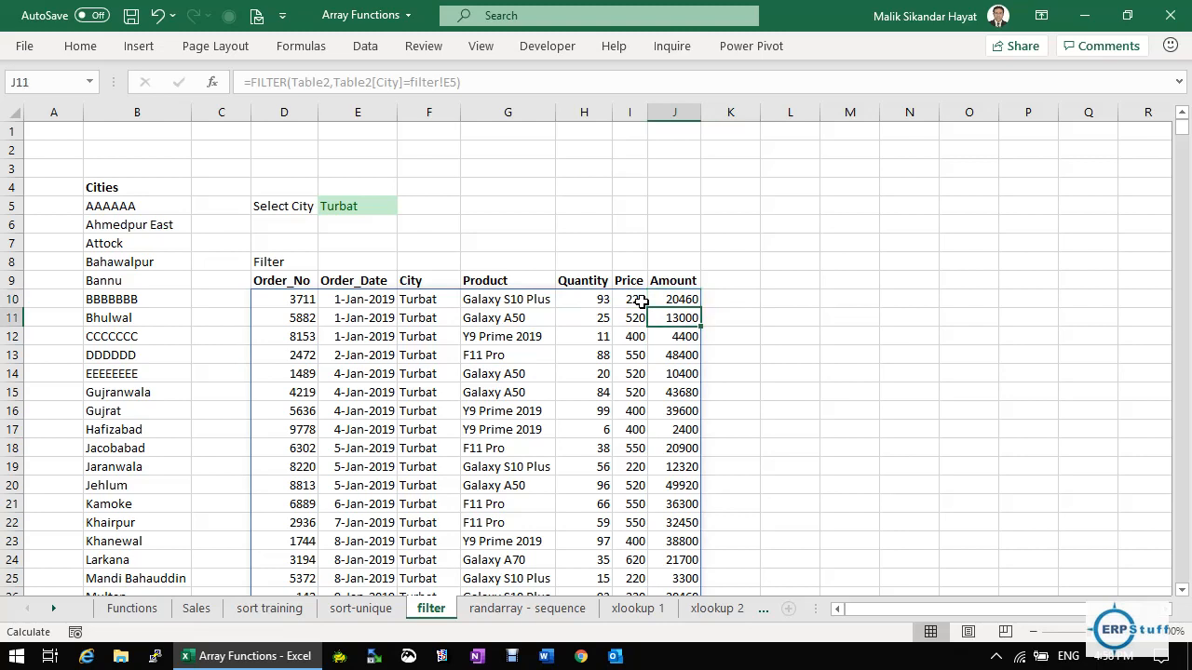
pyautogui.press('Down')
pyautogui.press('Down')
pyautogui.press('Down')
pyautogui.press('Down')
pyautogui.press('Down')
pyautogui.press('Down')
pyautogui.press('Down')
pyautogui.press('Down')
pyautogui.press('Down')
pyautogui.press('Down')
pyautogui.press('Down')
pyautogui.press('Down')
pyautogui.press('Down')
pyautogui.press('Down')
pyautogui.press('Down')
pyautogui.press('Down')
pyautogui.press('Down')
pyautogui.press('Down')
pyautogui.press('Down')
pyautogui.press('Down')
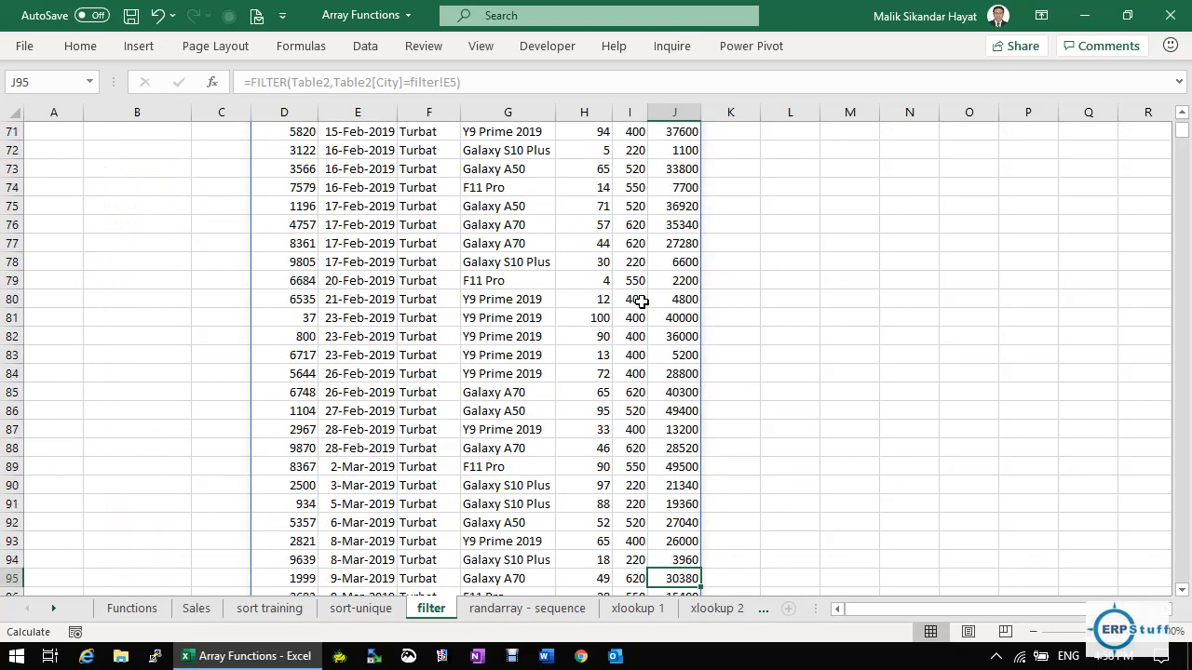
pyautogui.press('pageup')
pyautogui.press('pageup')
pyautogui.press('pageup')
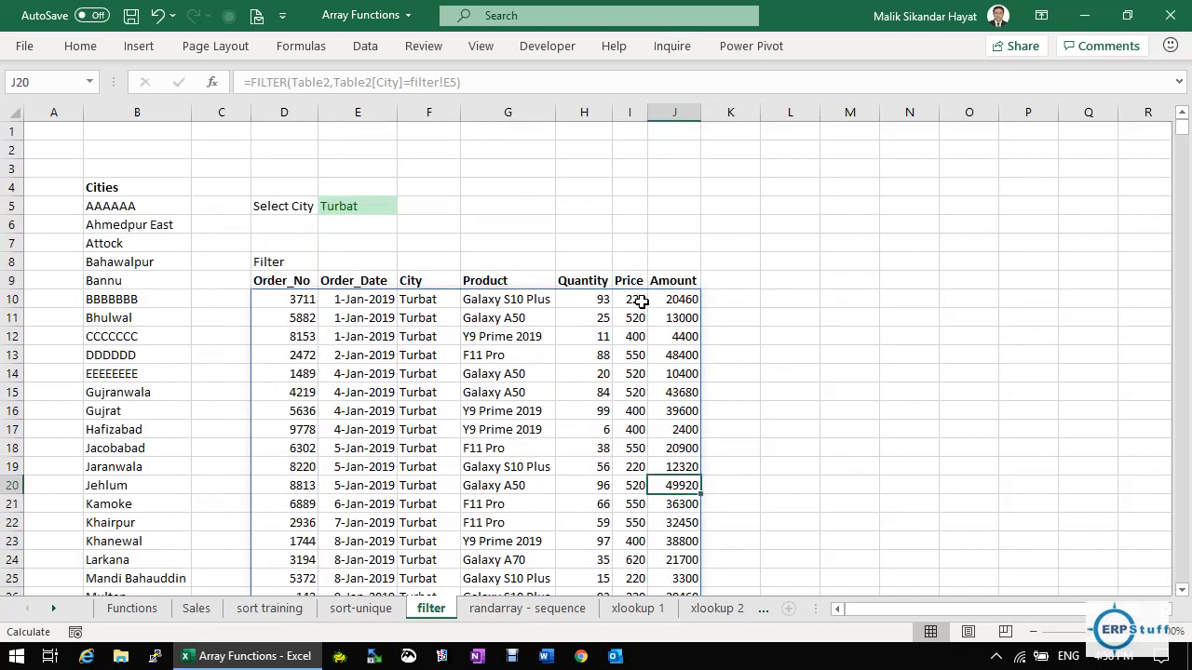
pyautogui.press('Up')
pyautogui.press('Up')
pyautogui.press('Up')
pyautogui.press('Up')
pyautogui.press('Up')
pyautogui.press('Up')
pyautogui.press('Up')
pyautogui.press('Up')
pyautogui.press('Up')
pyautogui.press('Up')
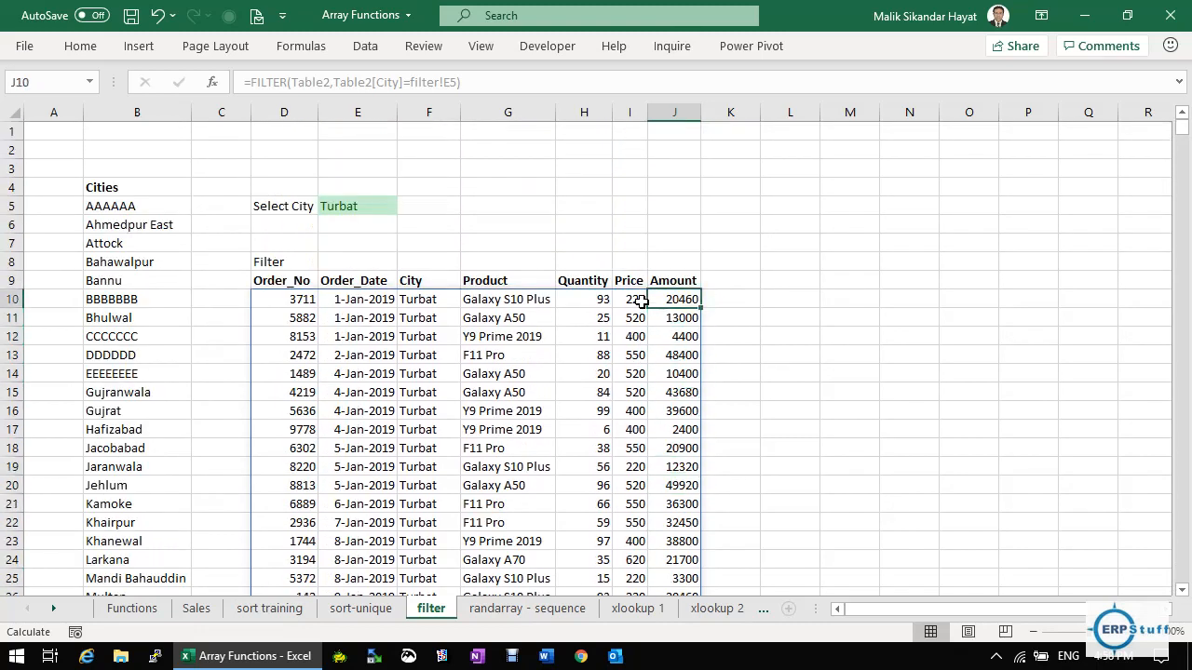
# Step: Copy the formula text =FILTER(Table2,Table2[City]=filter!E5) from cell D10
pyautogui.press('Left')
pyautogui.press('Left')
pyautogui.press('Left')
pyautogui.press('Left')
pyautogui.press('Left')
pyautogui.press('Left')
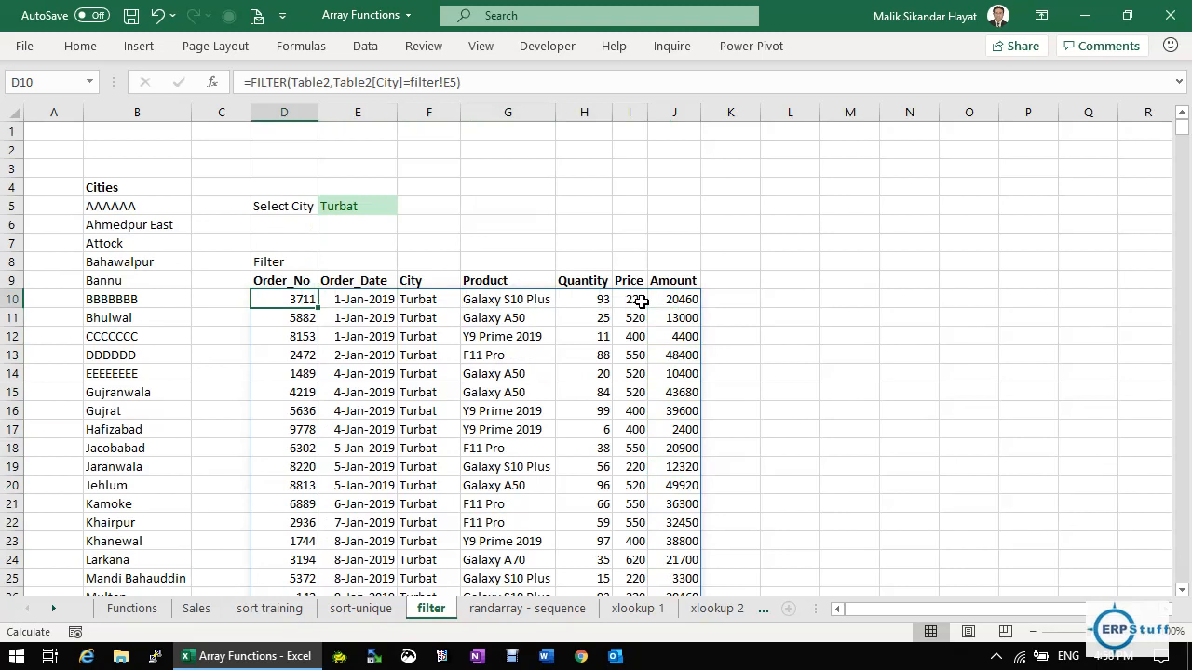
pyautogui.moveTo(475, 82); pyautogui.dragTo(213, 82)
pyautogui.hotkey('ctrl', 'c')
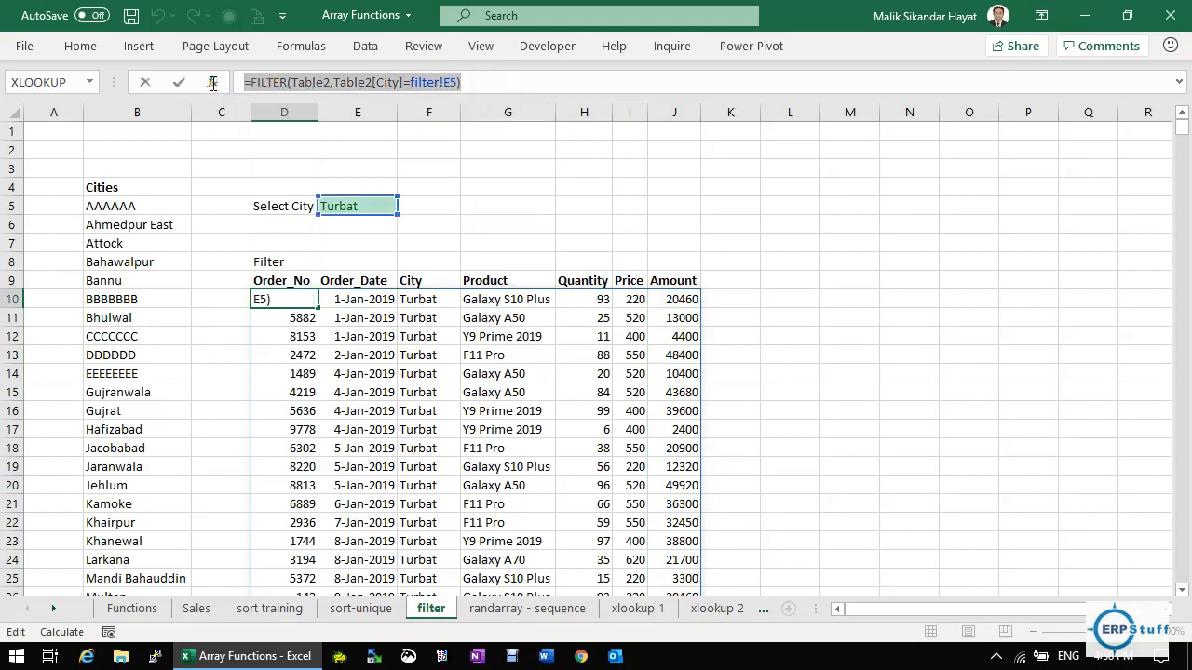
# Step: Clear the whole filtered results range, from Order_No in D10 across to Amount and down through the last order row
pyautogui.press('Escape')
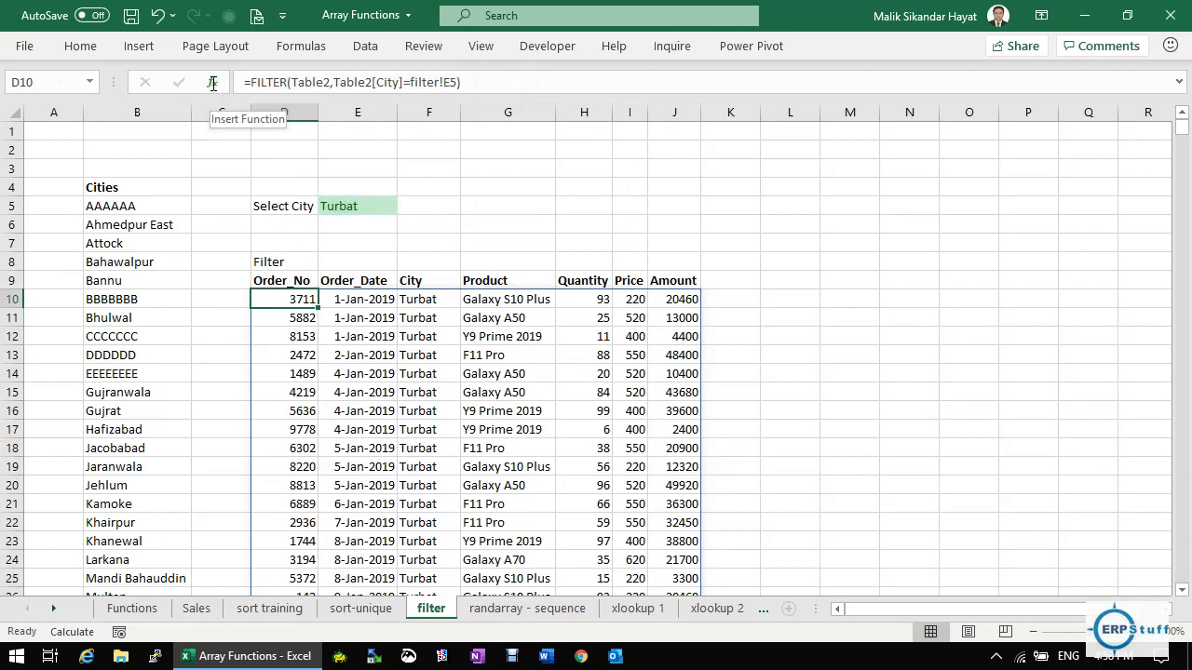
pyautogui.hotkey('ctrl', 'shift', 'Right')
pyautogui.hotkey('ctrl', 'shift', 'Down')
pyautogui.press('Delete')
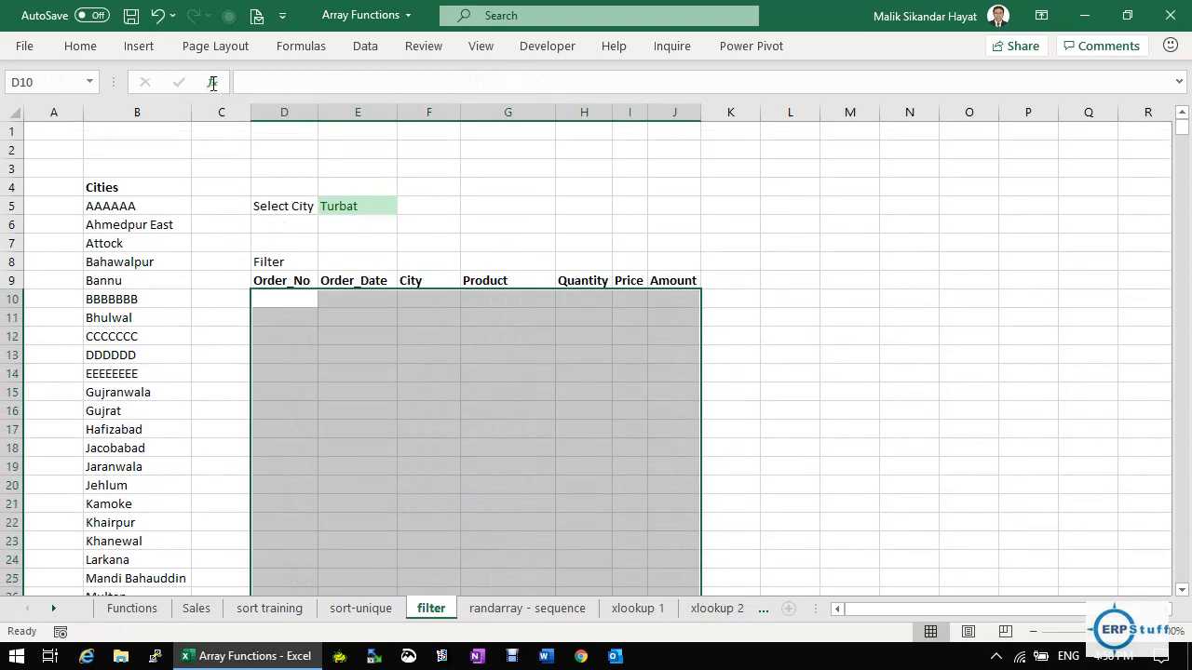
# Step: Enter 1234 in cell J10 under the Amount header
pyautogui.press('Up')
pyautogui.press('Right')
pyautogui.press('Right')
pyautogui.press('Down')
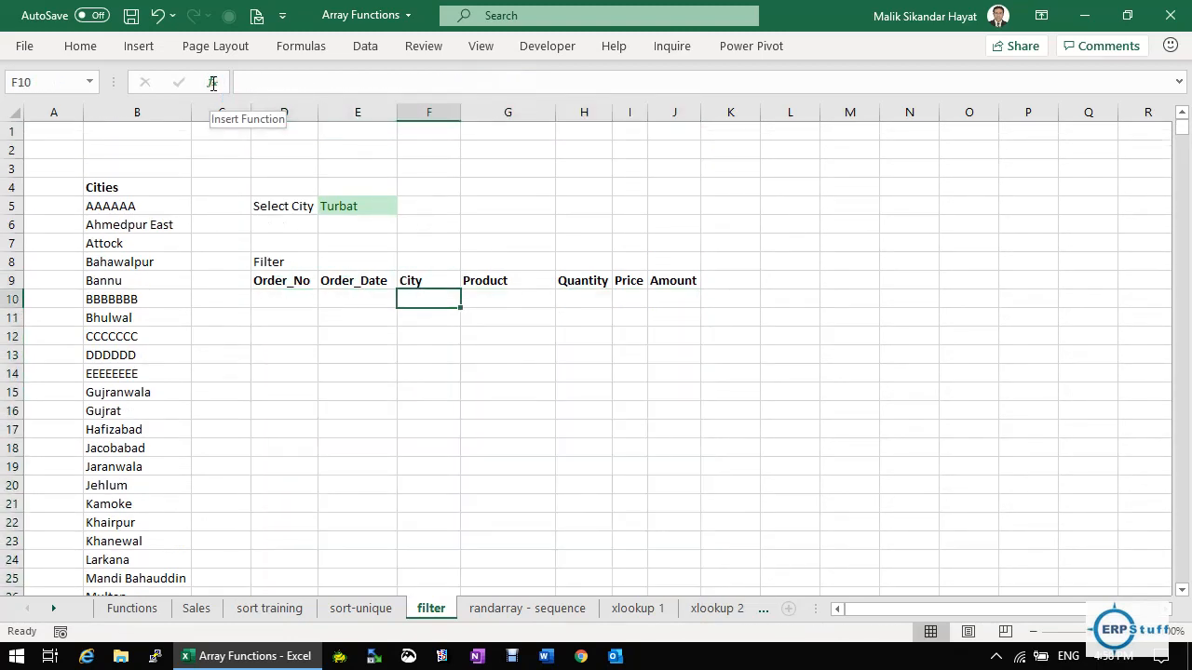
pyautogui.press('Right')
pyautogui.press('Right')
pyautogui.press('Right')
pyautogui.press('Right')
pyautogui.write('1')
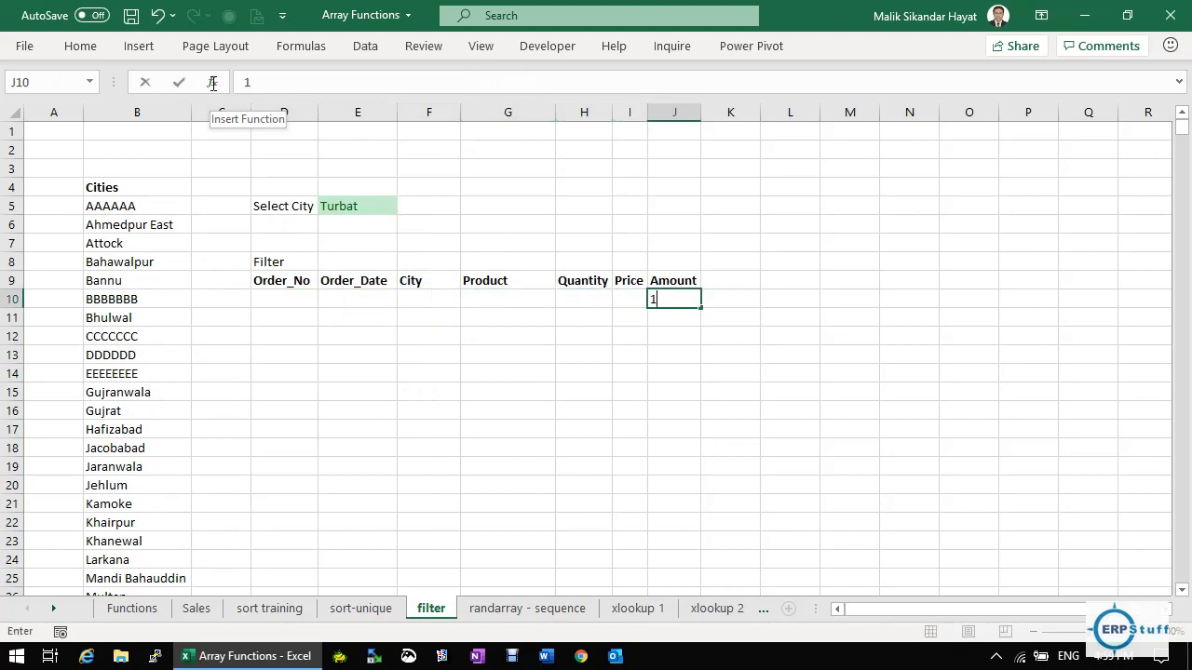
pyautogui.write('234')
pyautogui.press('Return')
# Step: Paste the copied formula =FILTER(Table2,Table2[City]=filter!E5) into D10, and clear the blocking value in J10
pyautogui.press('Up')
pyautogui.press('Left')
pyautogui.press('Left')
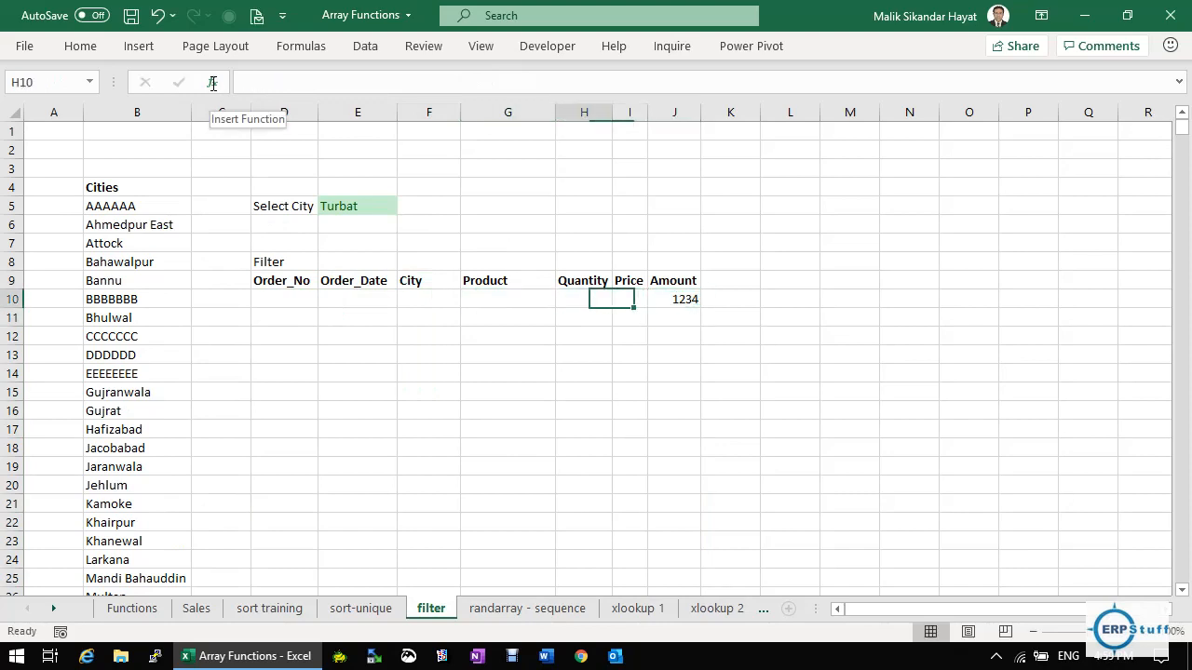
pyautogui.press('Left')
pyautogui.press('Left')
pyautogui.press('Left')
pyautogui.press('Left')
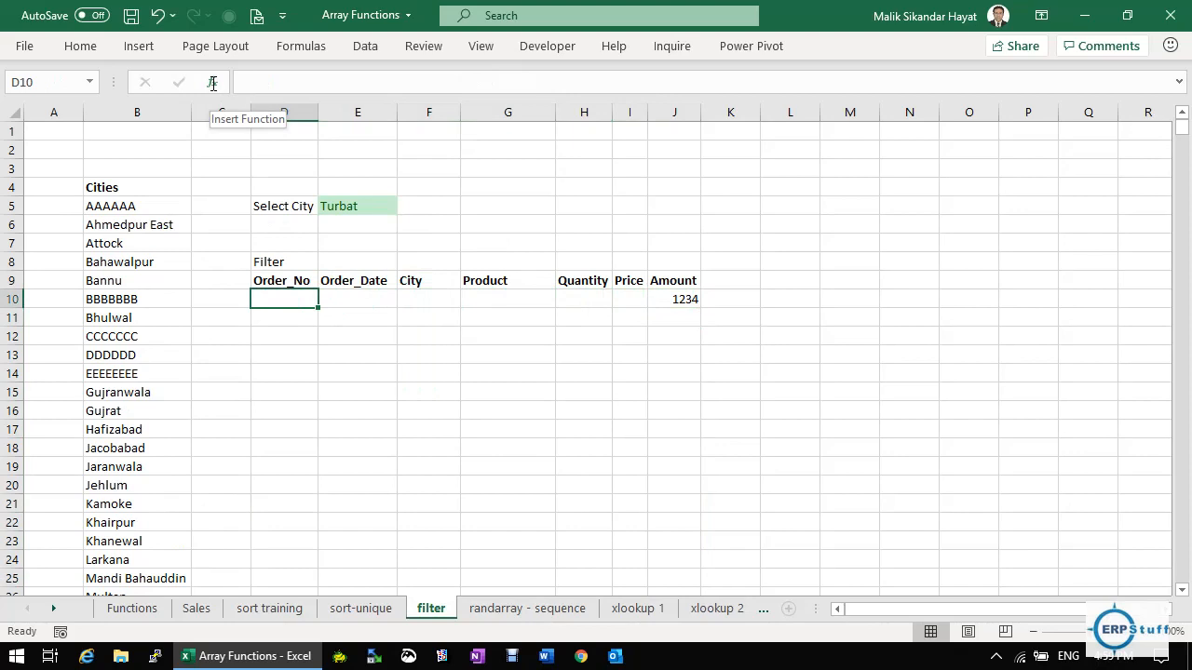
pyautogui.hotkey('ctrl', 'v')
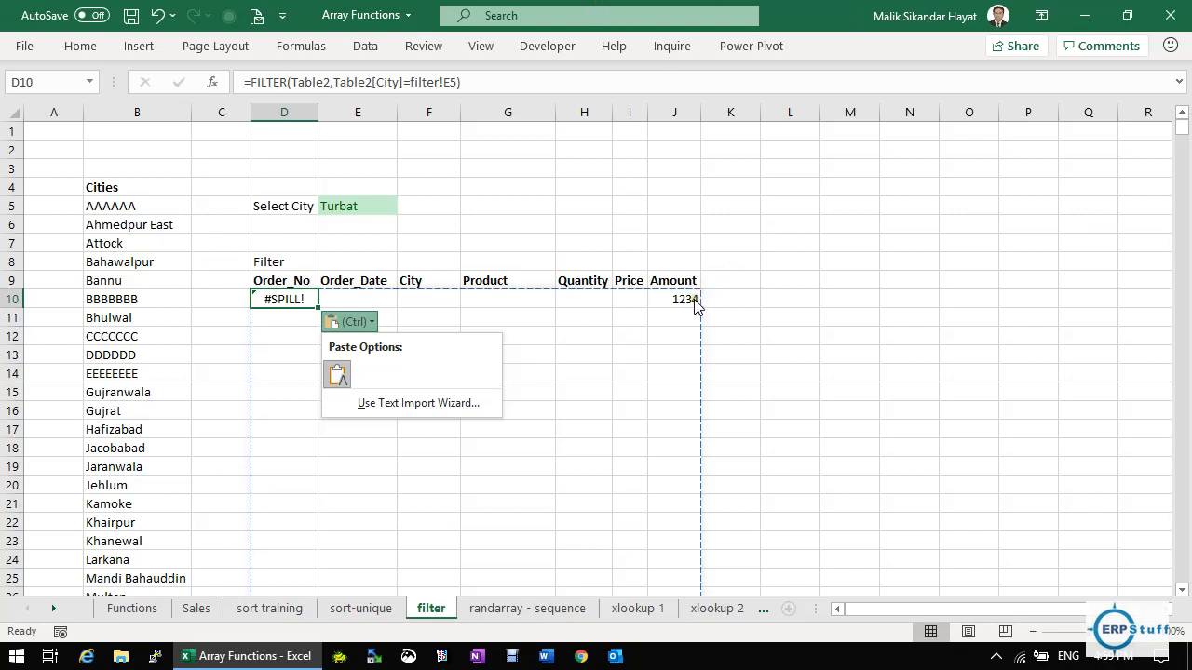
pyautogui.press('Escape')
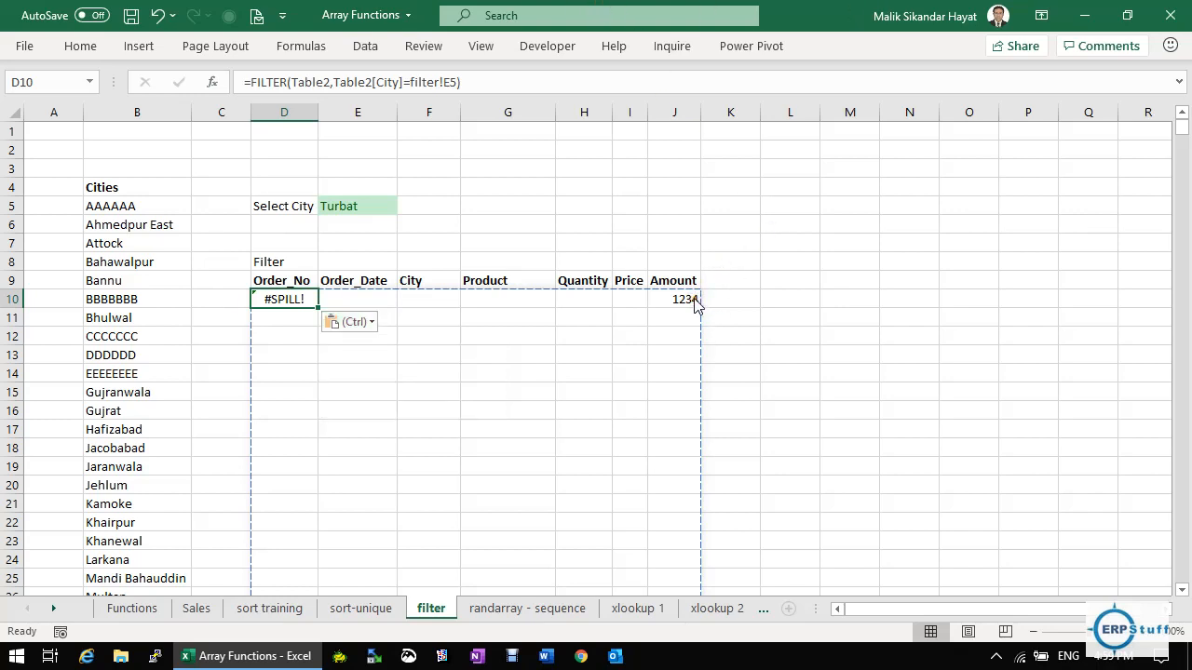
pyautogui.click(696, 304)
pyautogui.press('Delete')
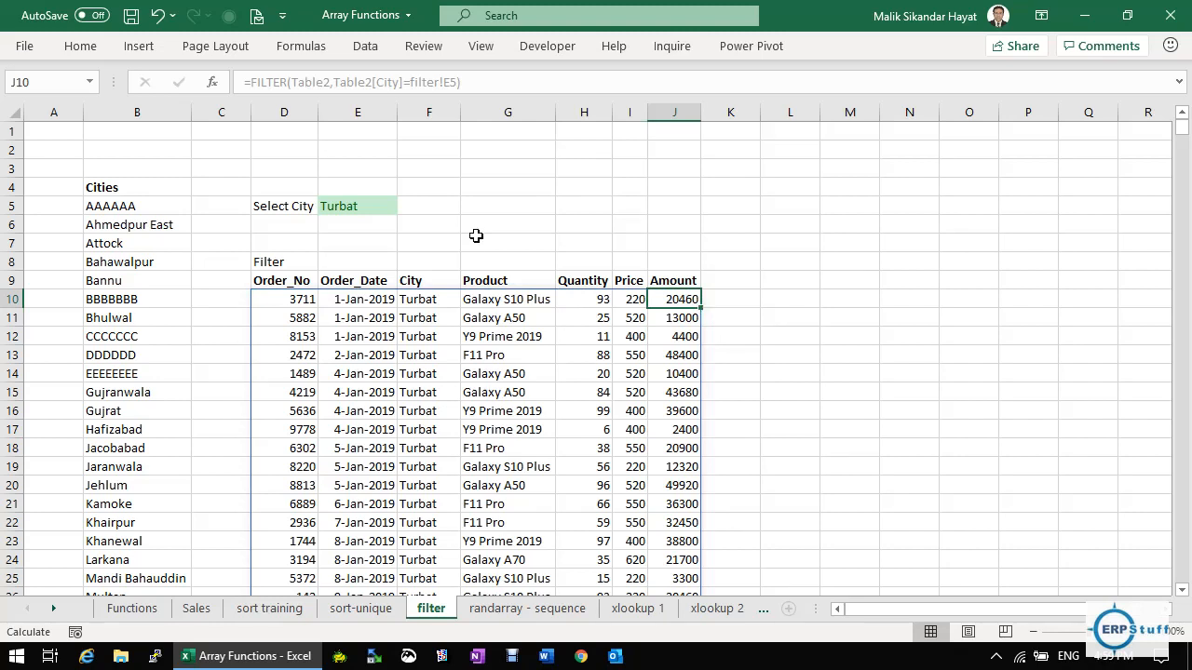
# Step: Review the If_empty argument of the FILTER function in D10 without changing the formula
pyautogui.click(293, 298)
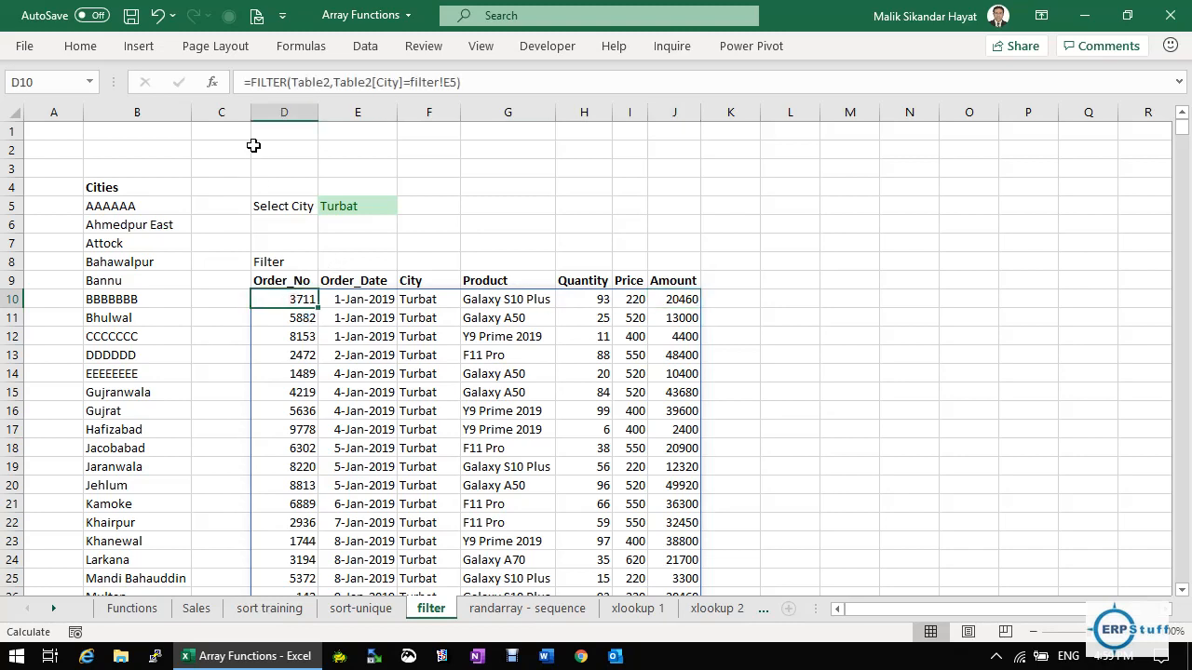
pyautogui.click(213, 83)
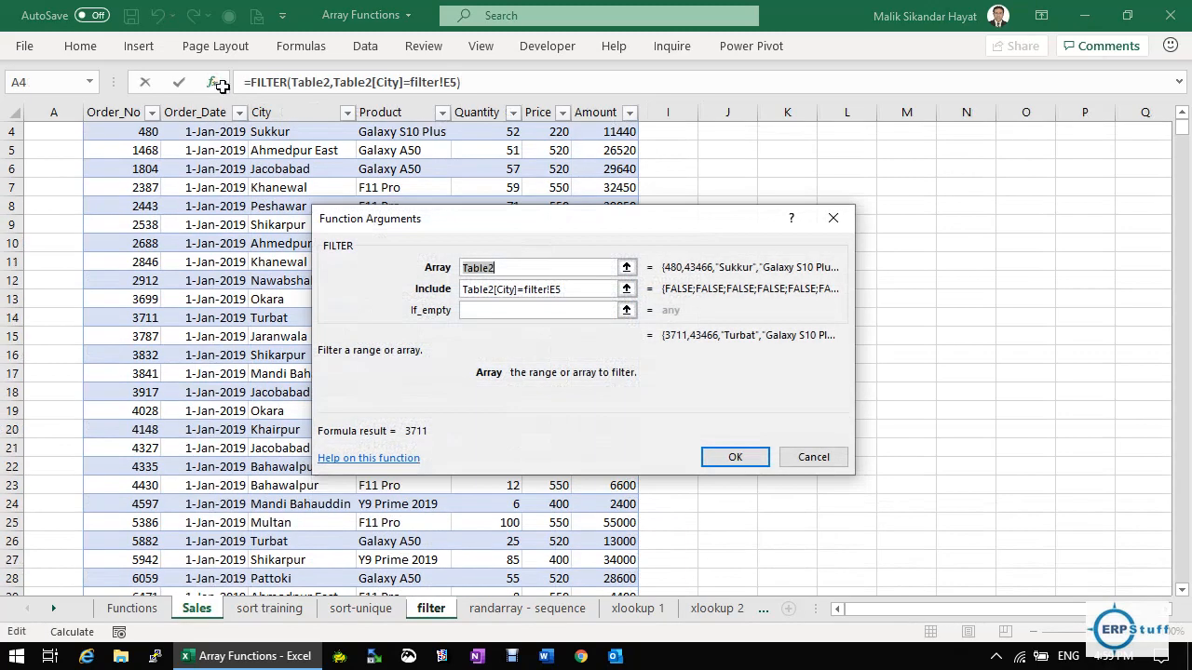
pyautogui.click(542, 313)
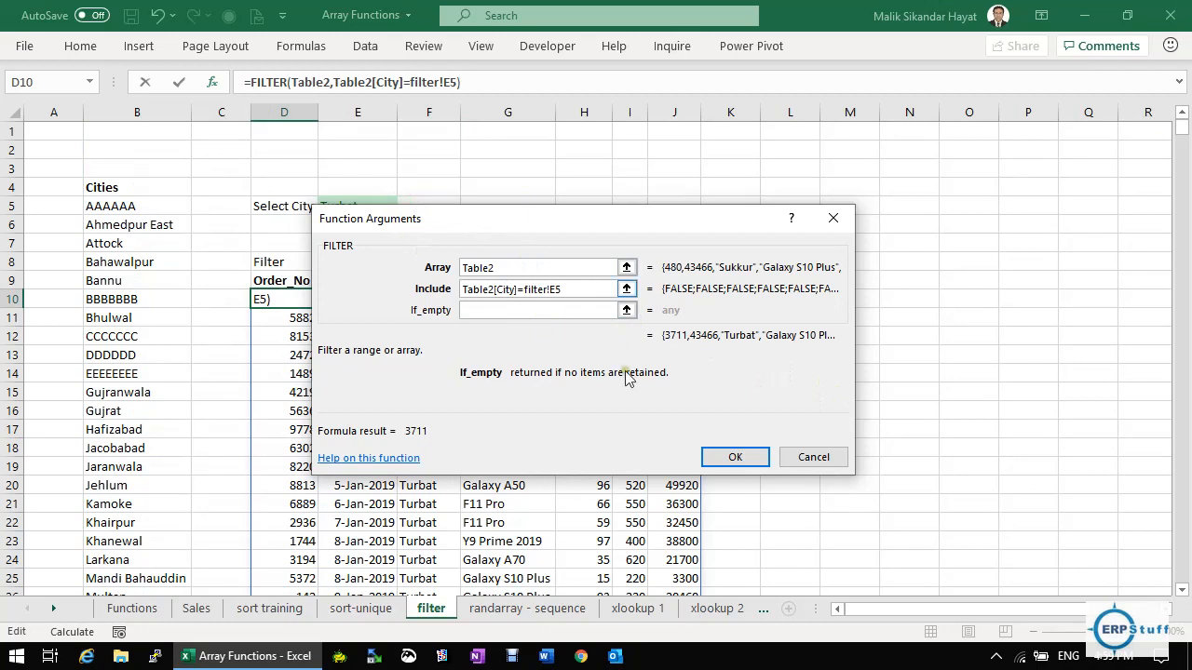
pyautogui.click(808, 460)
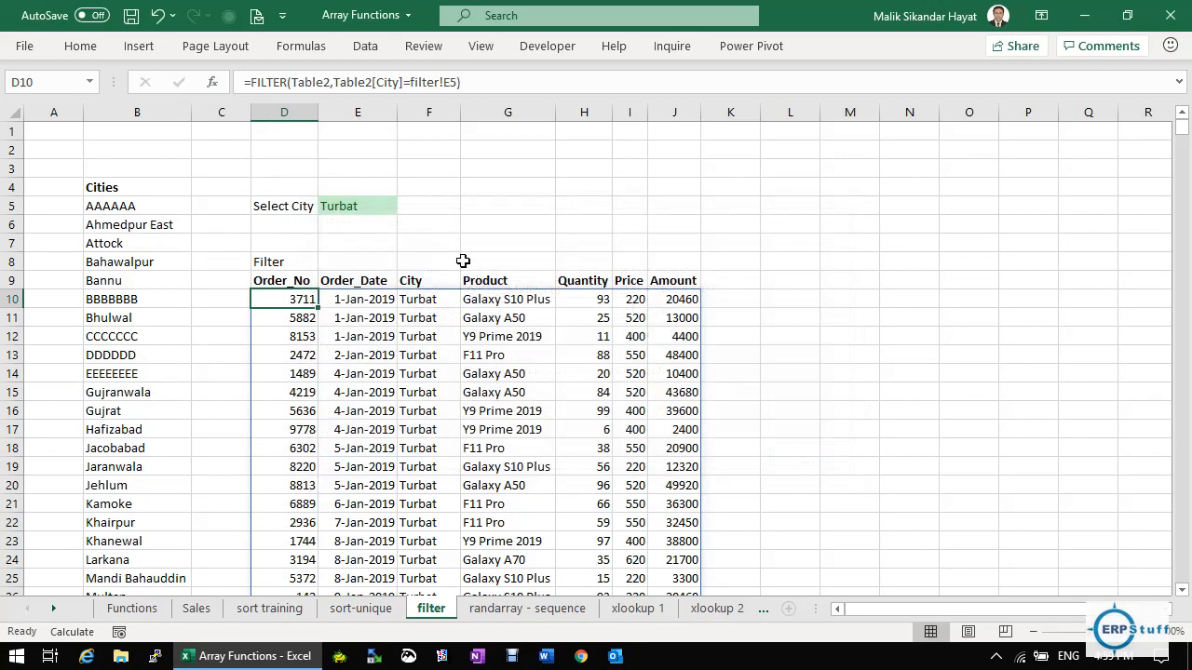
# Step: Set the Select City cell E5 to Peshawar from its list
pyautogui.click(375, 205)
pyautogui.click(404, 206)
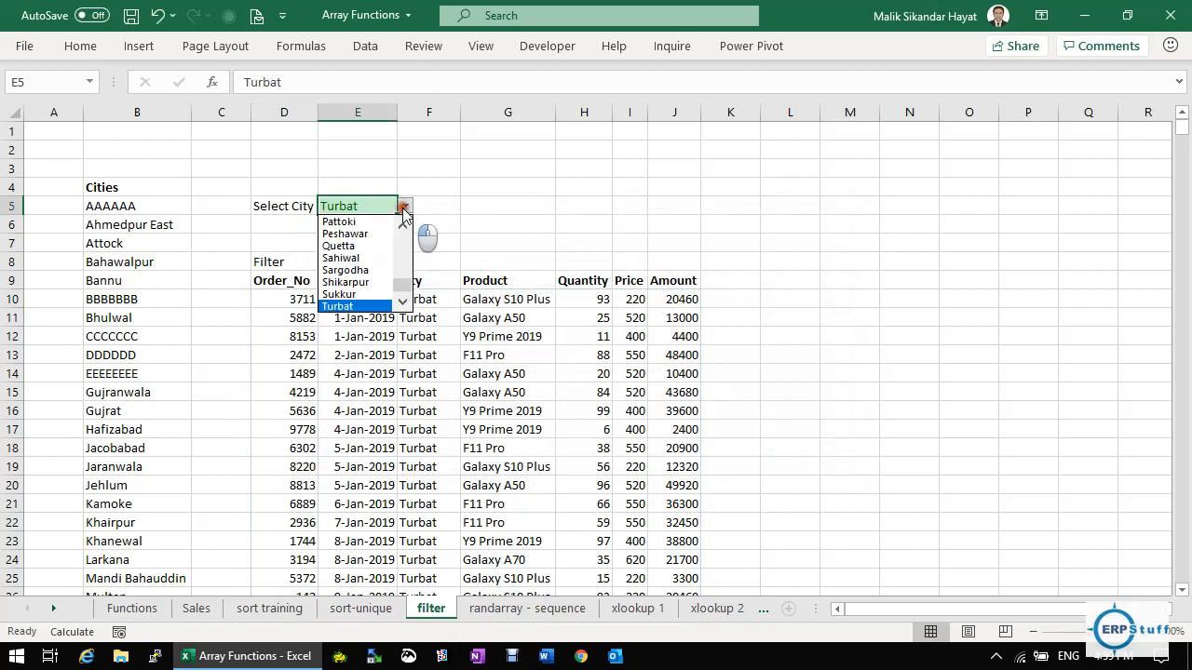
pyautogui.click(358, 234)
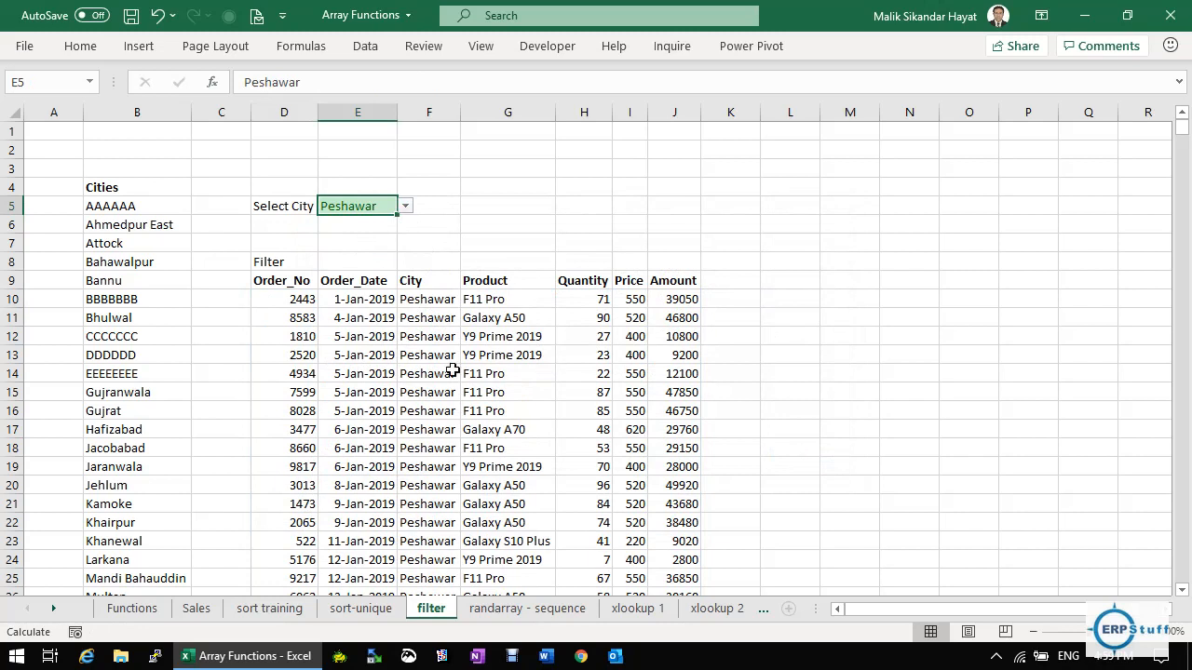
# Step: Check the formula behind the Cities list and examine the last rows of the table on the Sales sheet
pyautogui.click(147, 298)
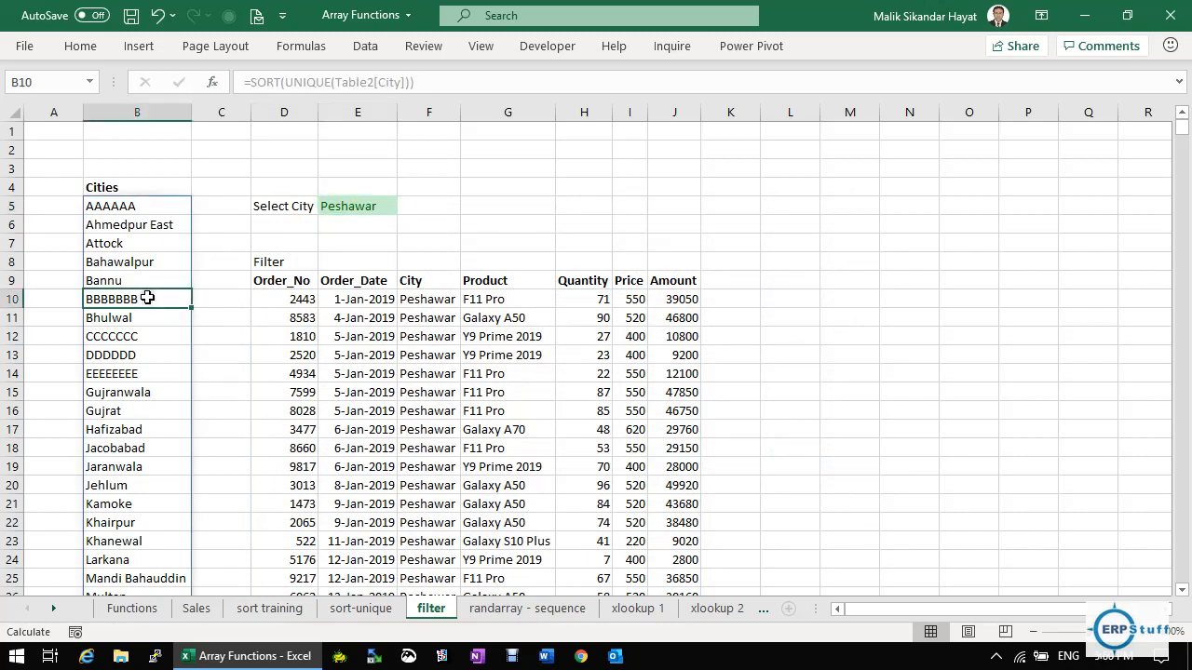
pyautogui.click(348, 206)
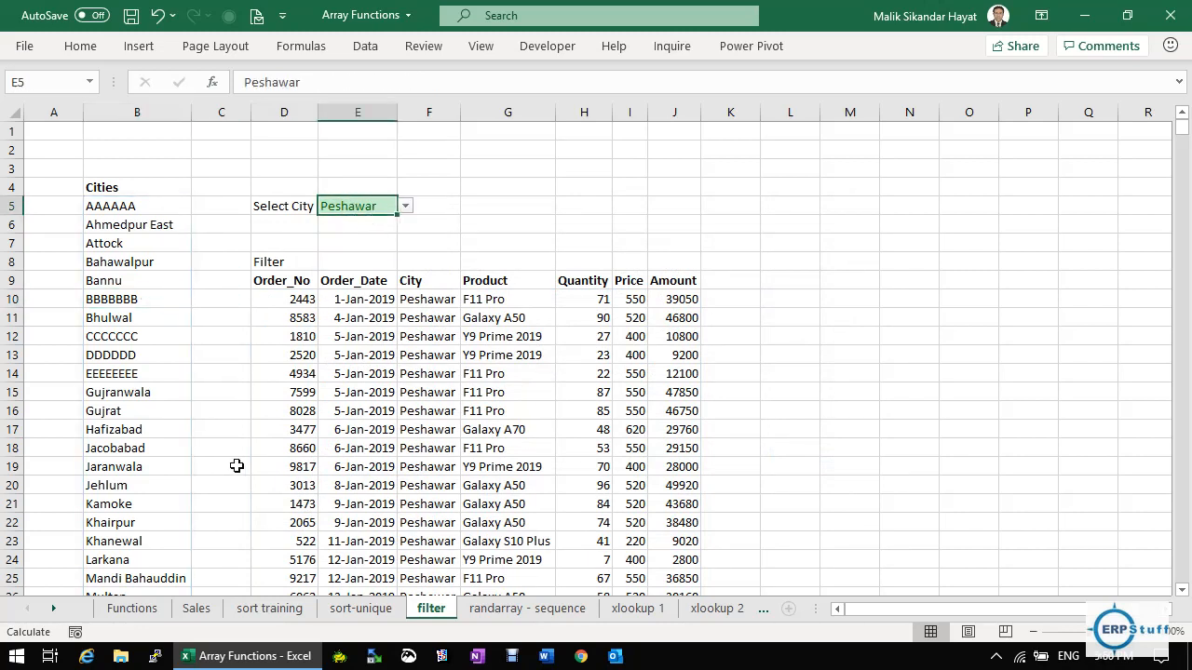
pyautogui.click(197, 610)
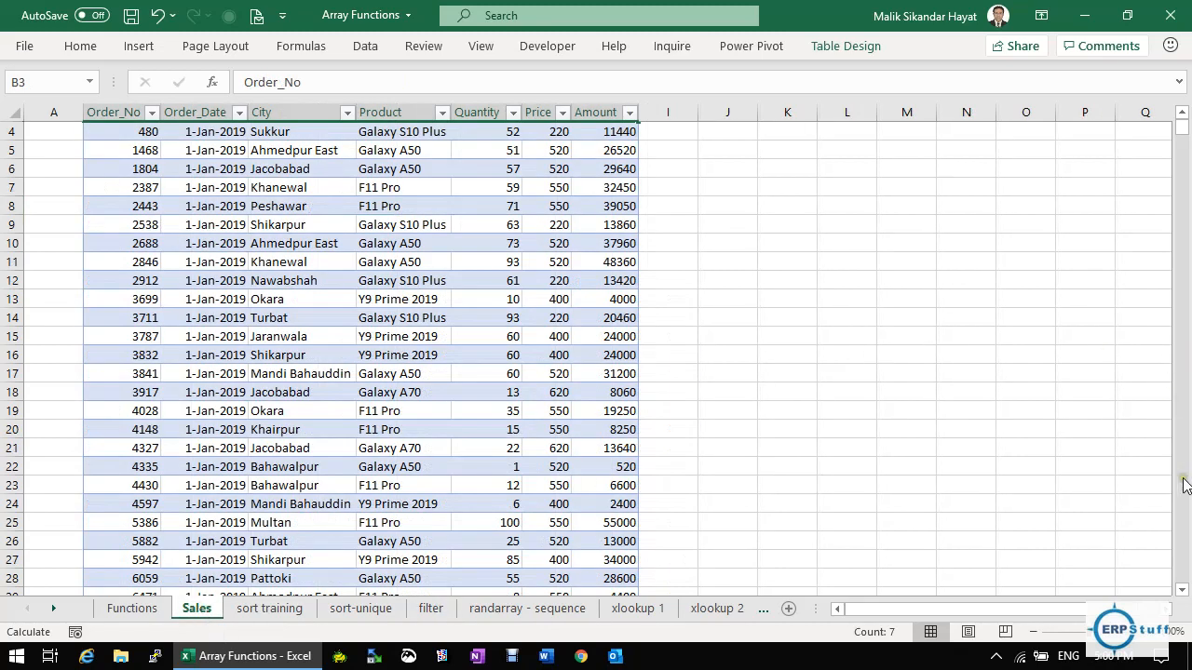
pyautogui.moveTo(1184, 140); pyautogui.dragTo(1188, 592)
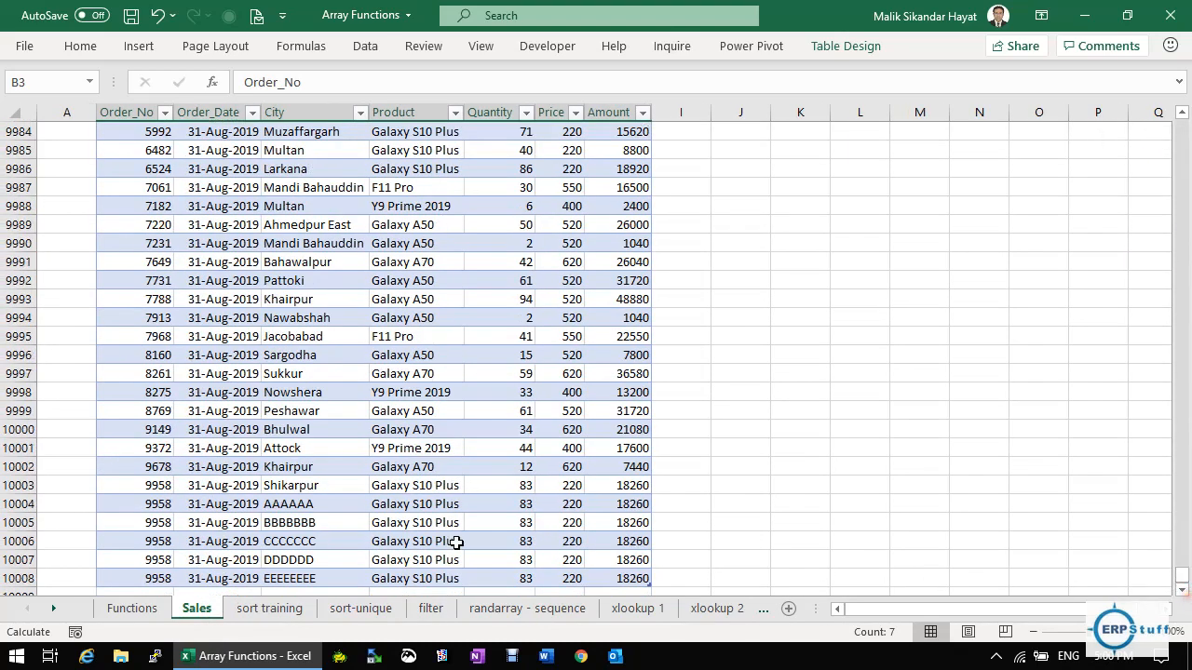
pyautogui.click(167, 578)
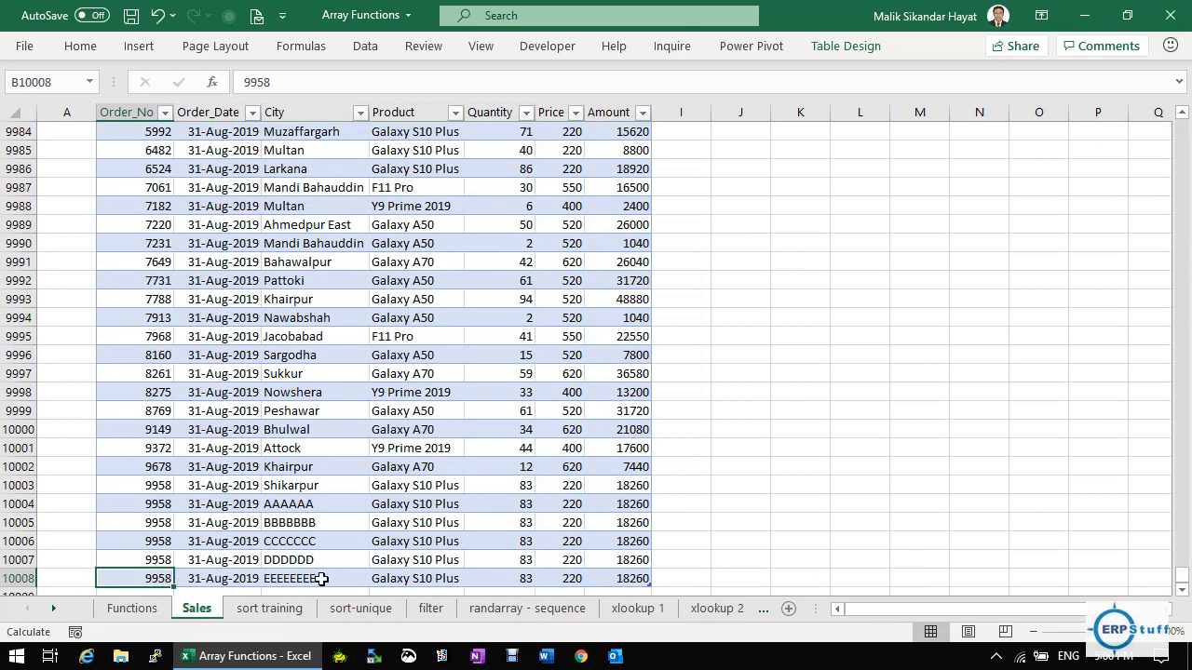
# Step: On the filter sheet, set the Select City cell E5 to BBBBBBB from its list
pyautogui.click(442, 609)
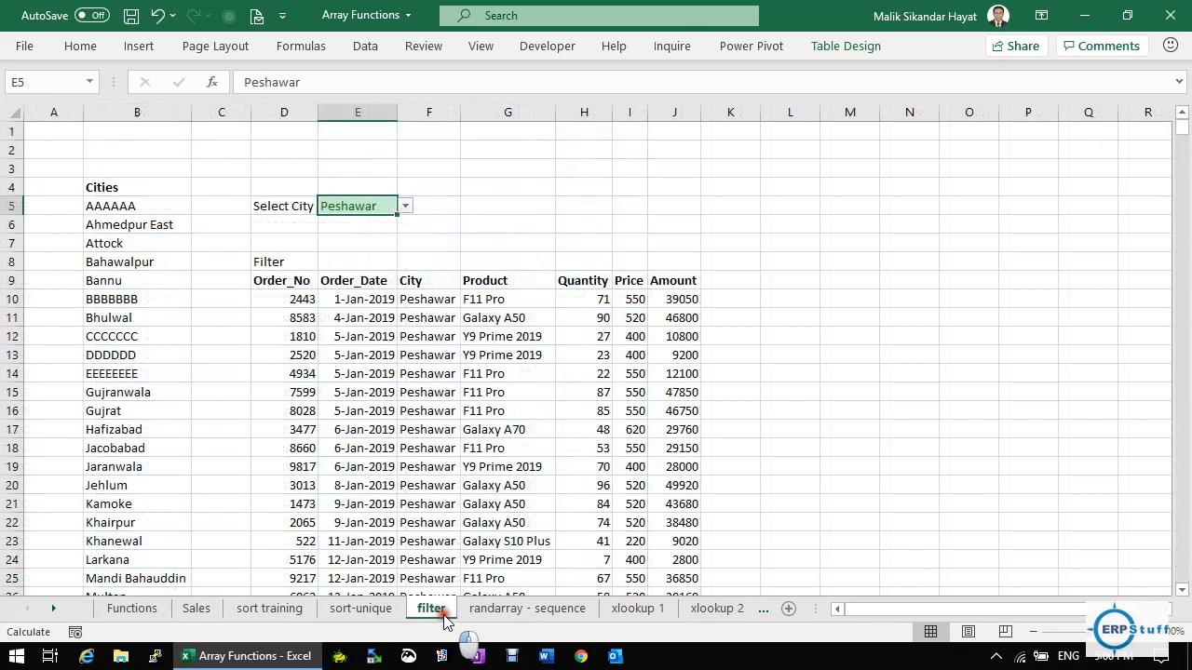
pyautogui.click(405, 206)
pyautogui.moveTo(402, 289); pyautogui.dragTo(395, 238)
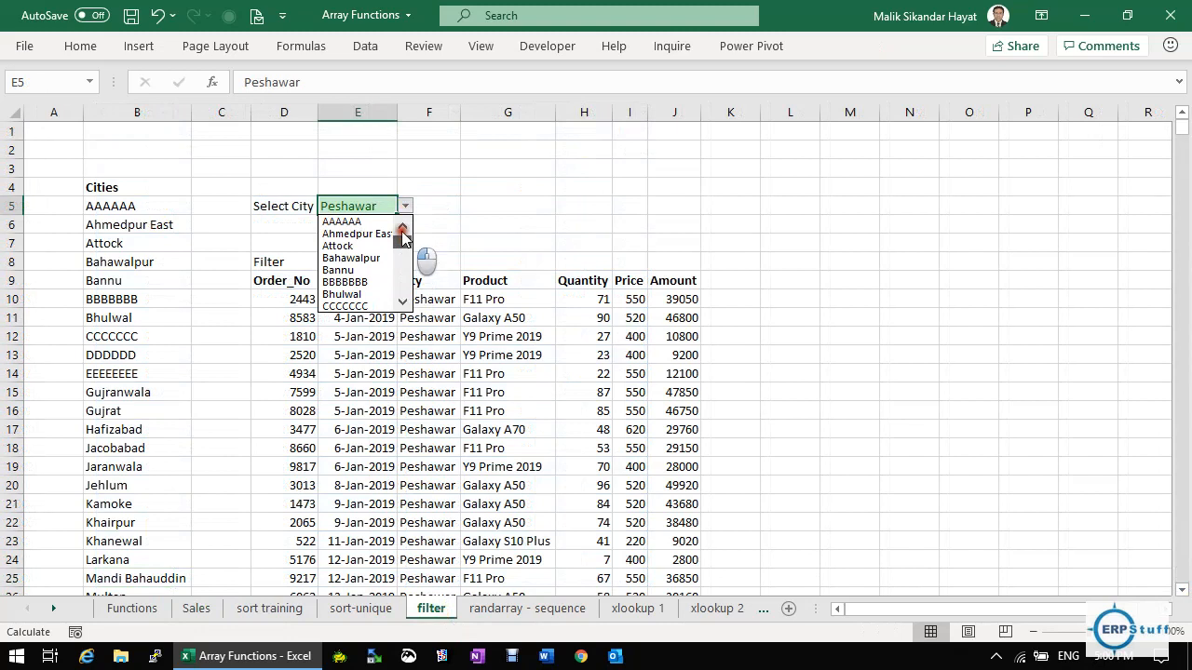
pyautogui.click(357, 282)
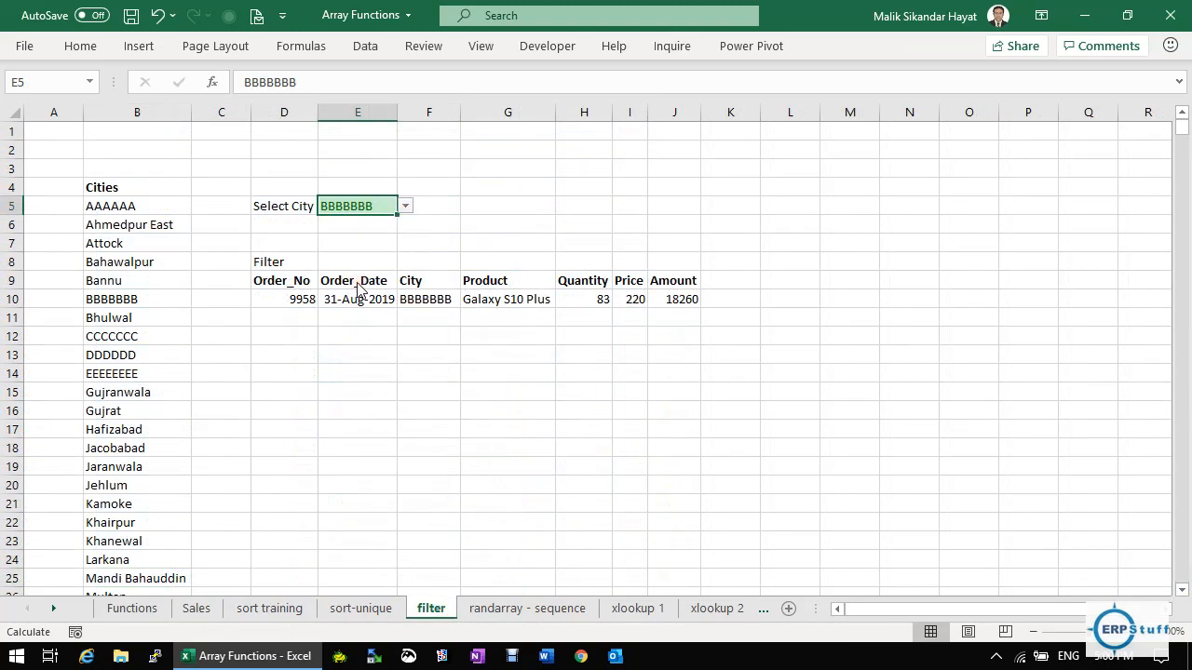
pyautogui.click(405, 205)
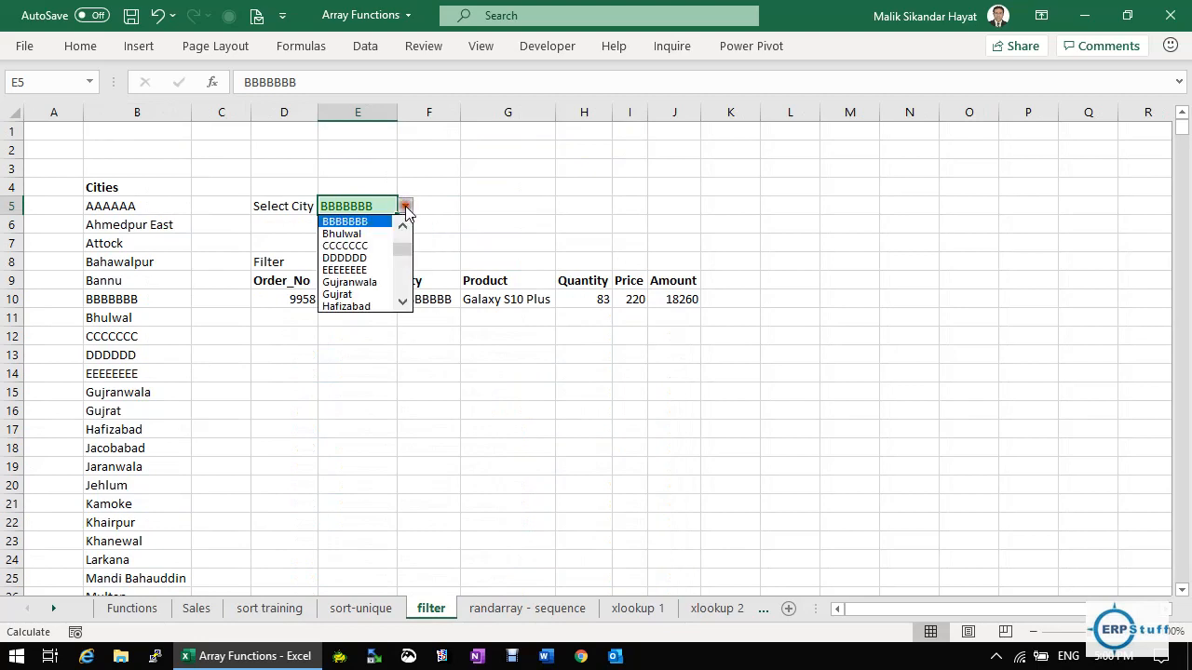
pyautogui.click(405, 207)
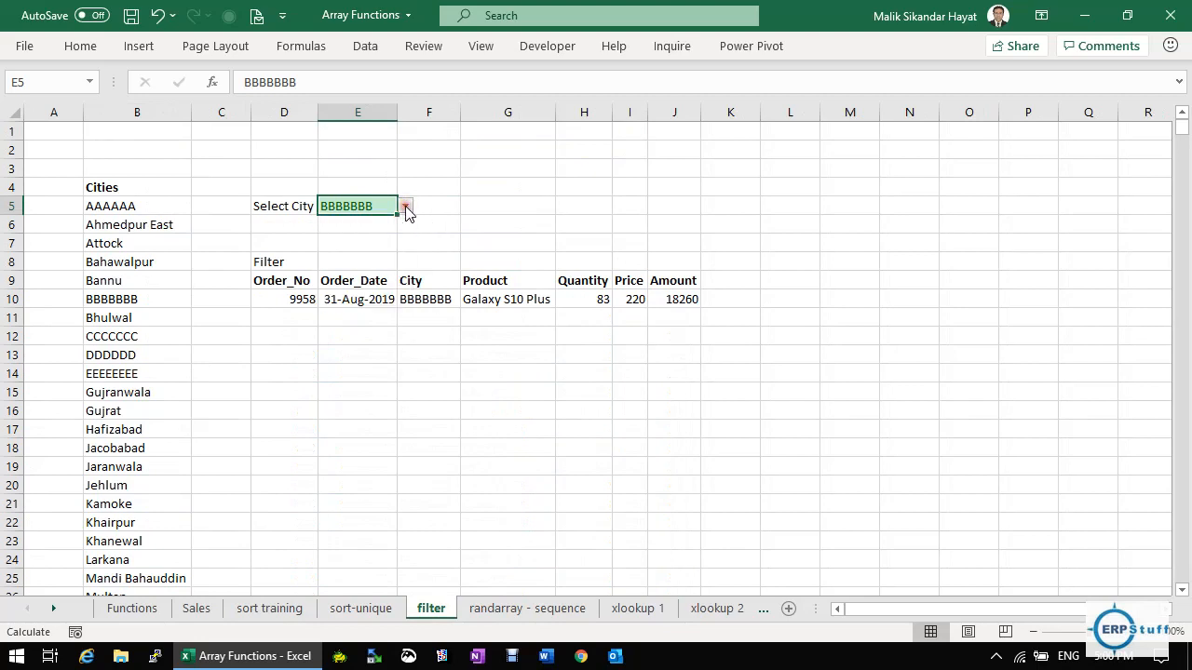
# Step: On the Sales sheet, copy the table's last record in row 10008 into row 10009 as a new record
pyautogui.click(196, 609)
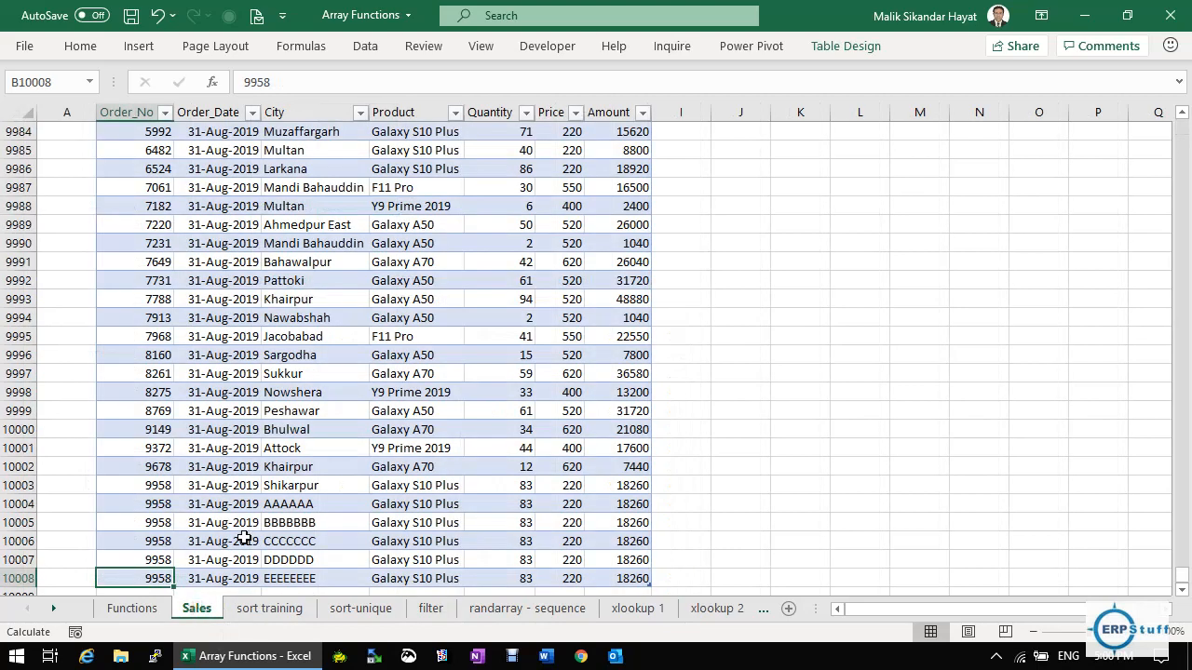
pyautogui.scroll(-1, 221, 549)
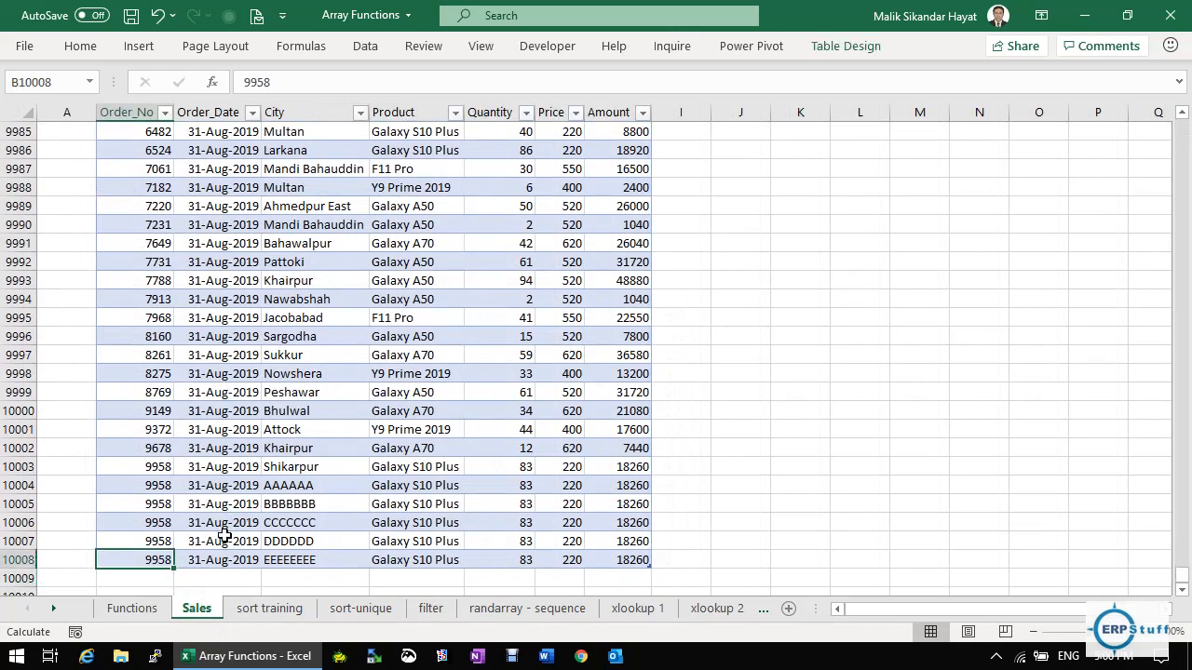
pyautogui.hotkey('shift', 'Right')
pyautogui.hotkey('shift', 'Right')
pyautogui.hotkey('shift', 'Right')
pyautogui.hotkey('shift', 'Right')
pyautogui.hotkey('shift', 'Right')
pyautogui.hotkey('shift', 'Right')
pyautogui.hotkey('ctrl', 'c')
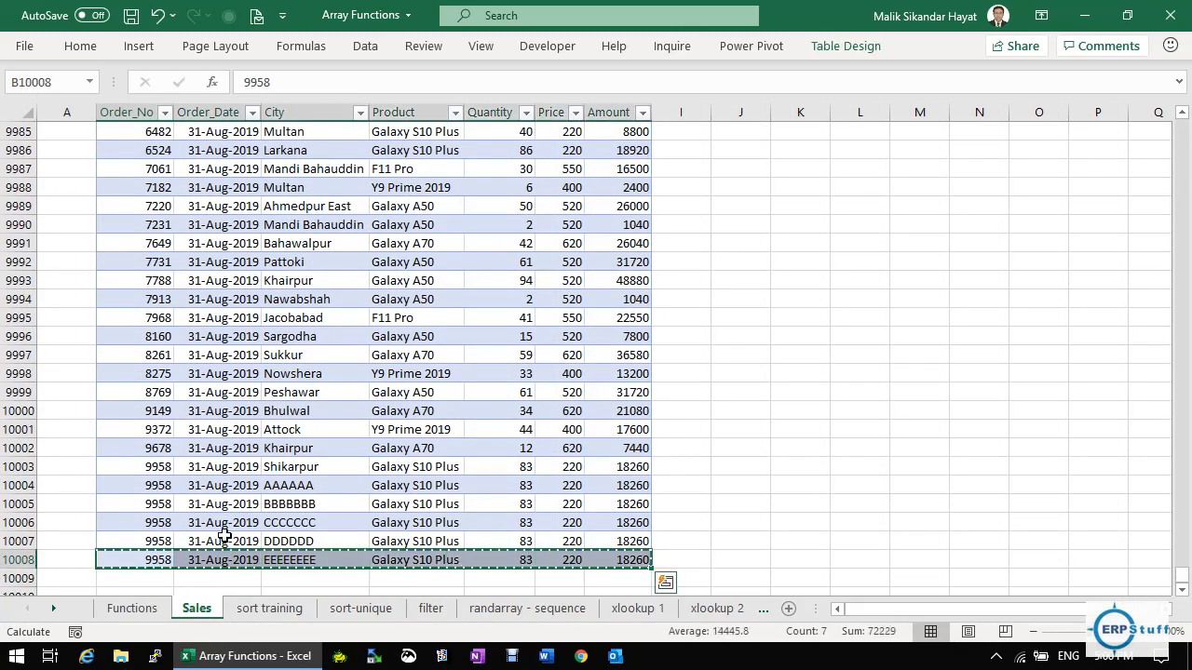
pyautogui.press('Down')
pyautogui.hotkey('ctrl', 'v')
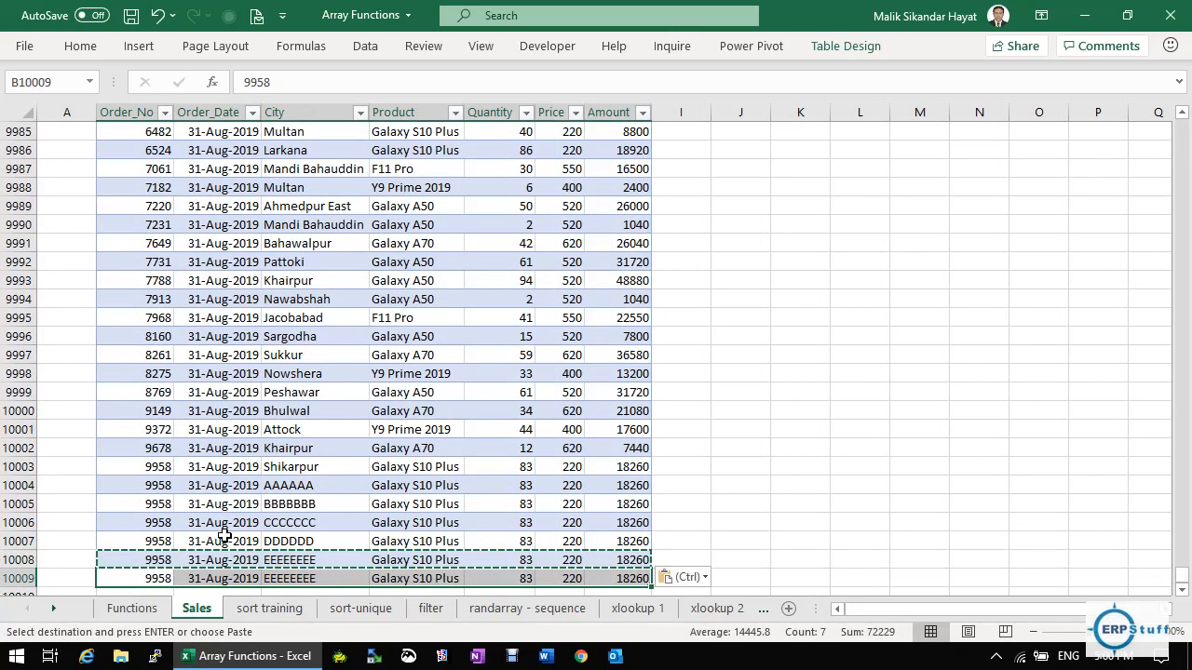
# Step: Change the City of the new Sales record in D10009 to FFFFFFFF
pyautogui.click(326, 579)
pyautogui.write('FFFFFFFF')
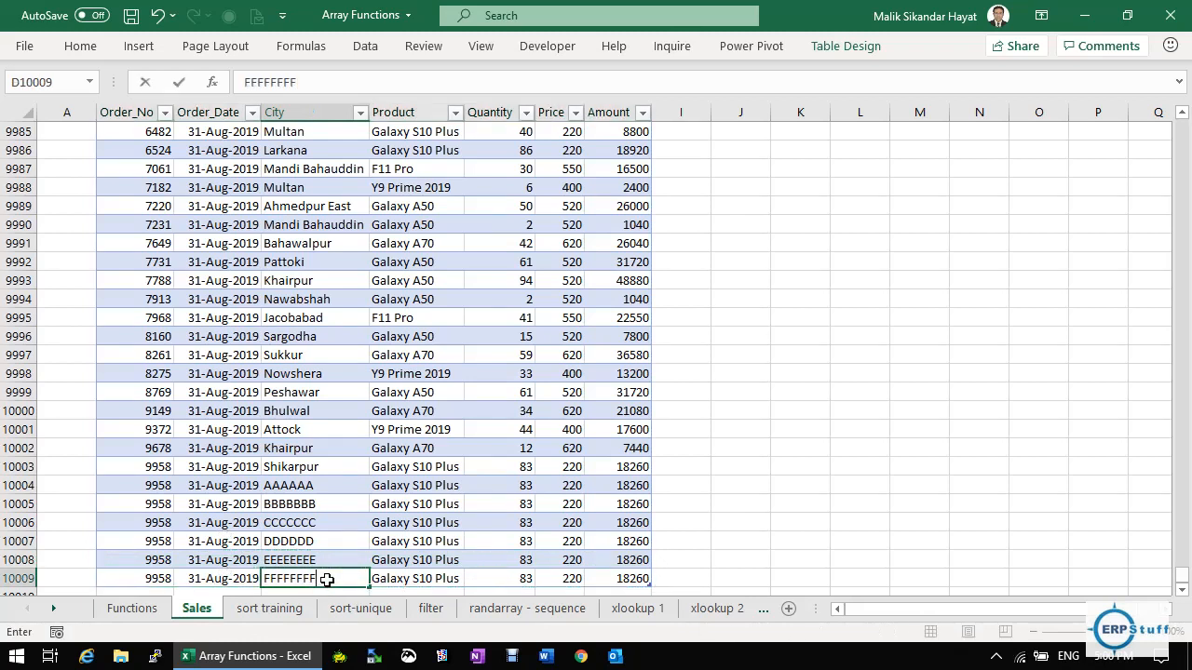
pyautogui.press('Return')
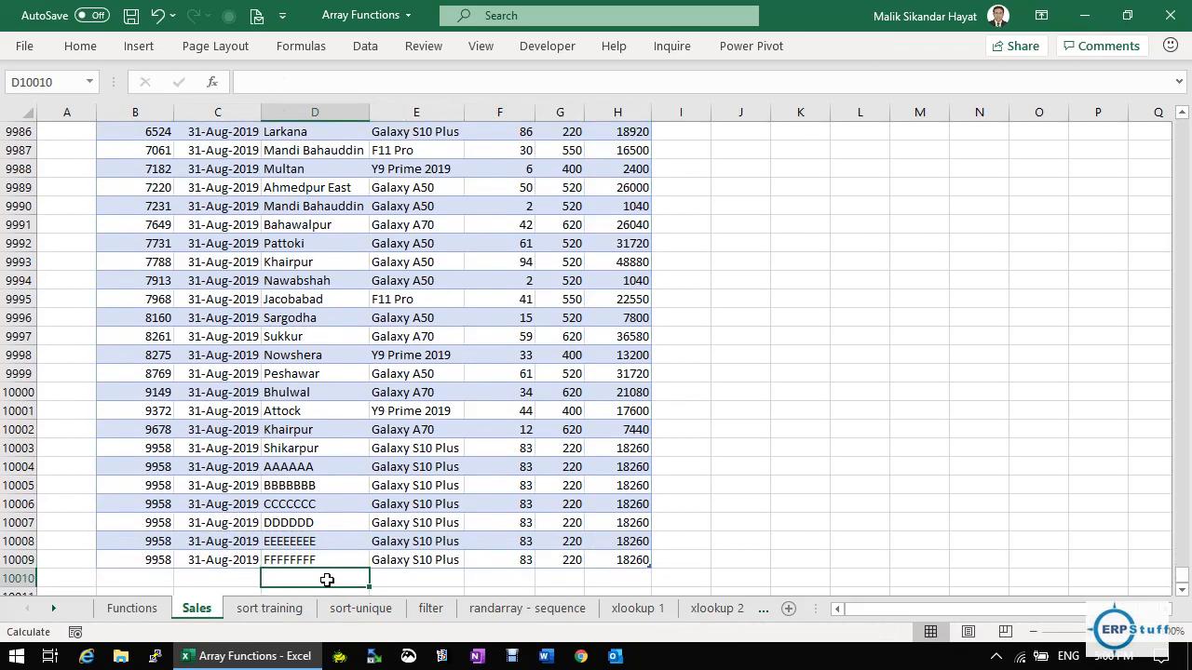
# Step: On the filter sheet, check the Cities list for the new city and set the Select City cell E5 to FFFFFFFF
pyautogui.click(431, 608)
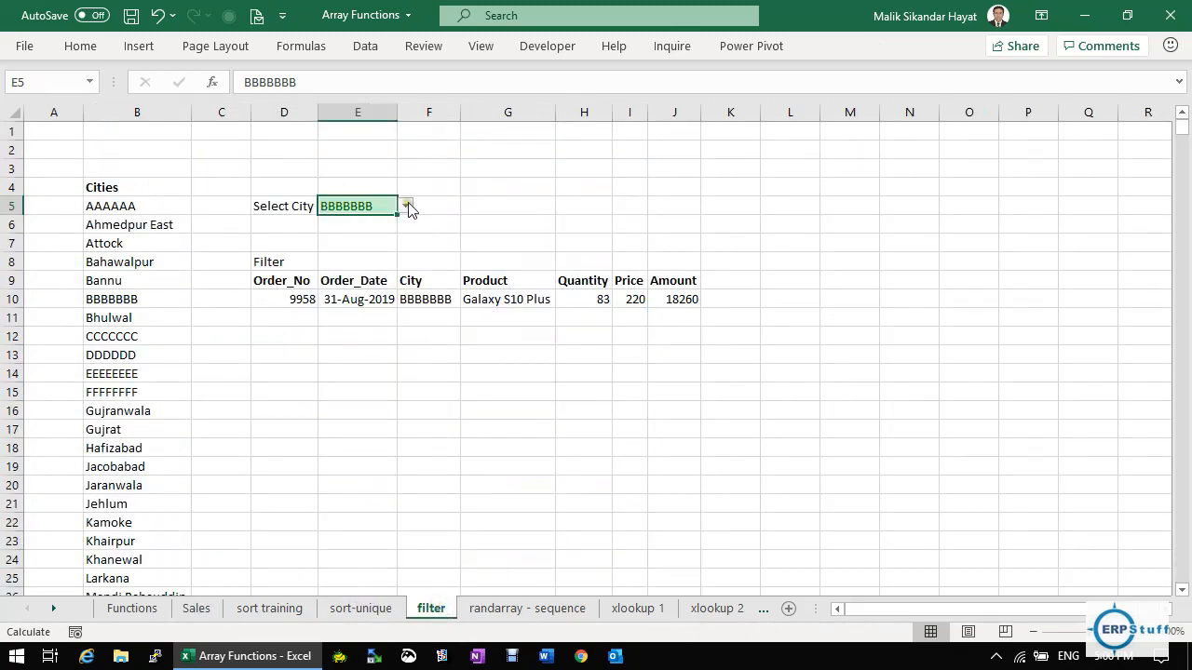
pyautogui.click(130, 346)
pyautogui.press('Down')
pyautogui.press('Down')
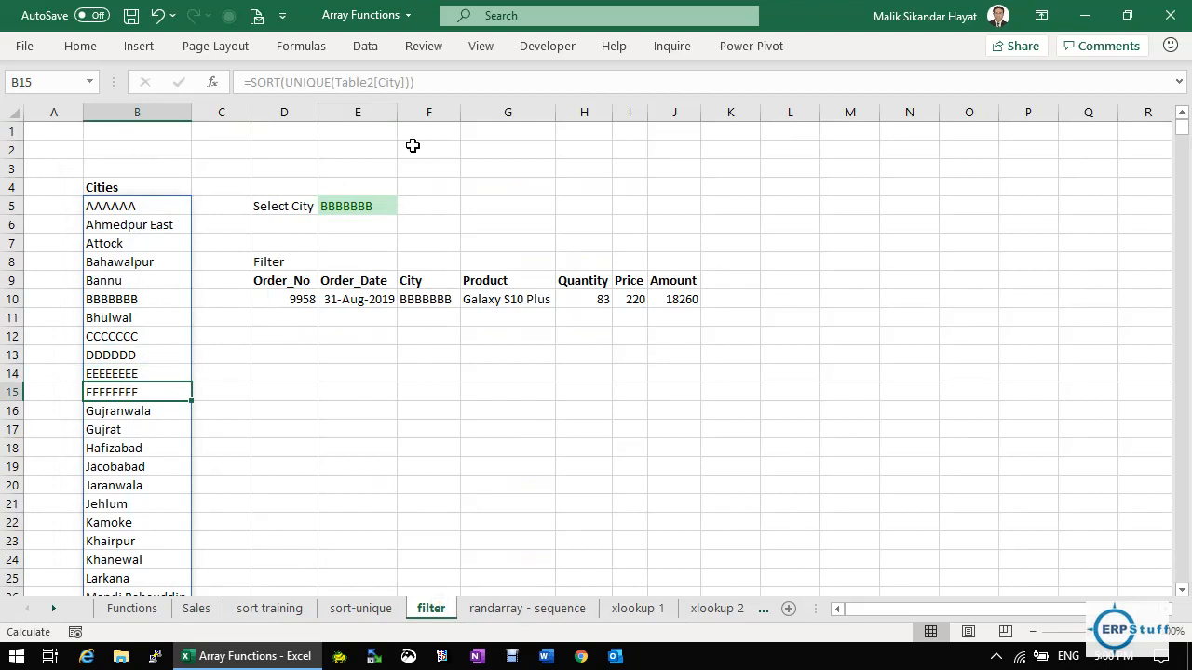
pyautogui.click(378, 205)
pyautogui.click(408, 207)
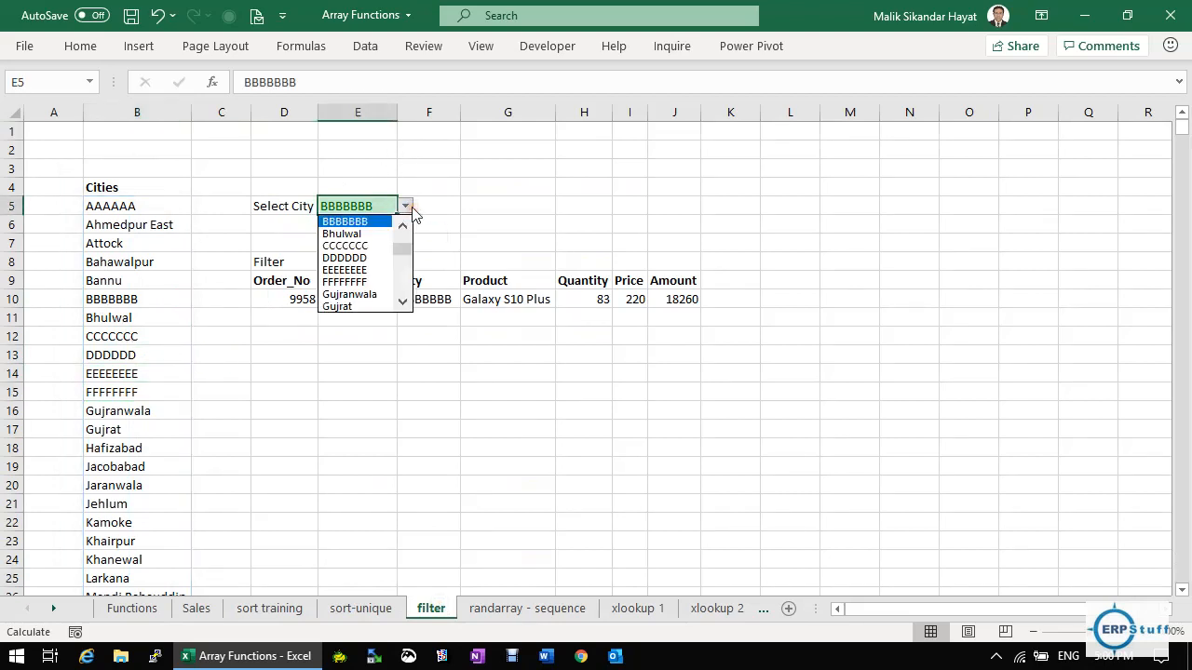
pyautogui.click(371, 282)
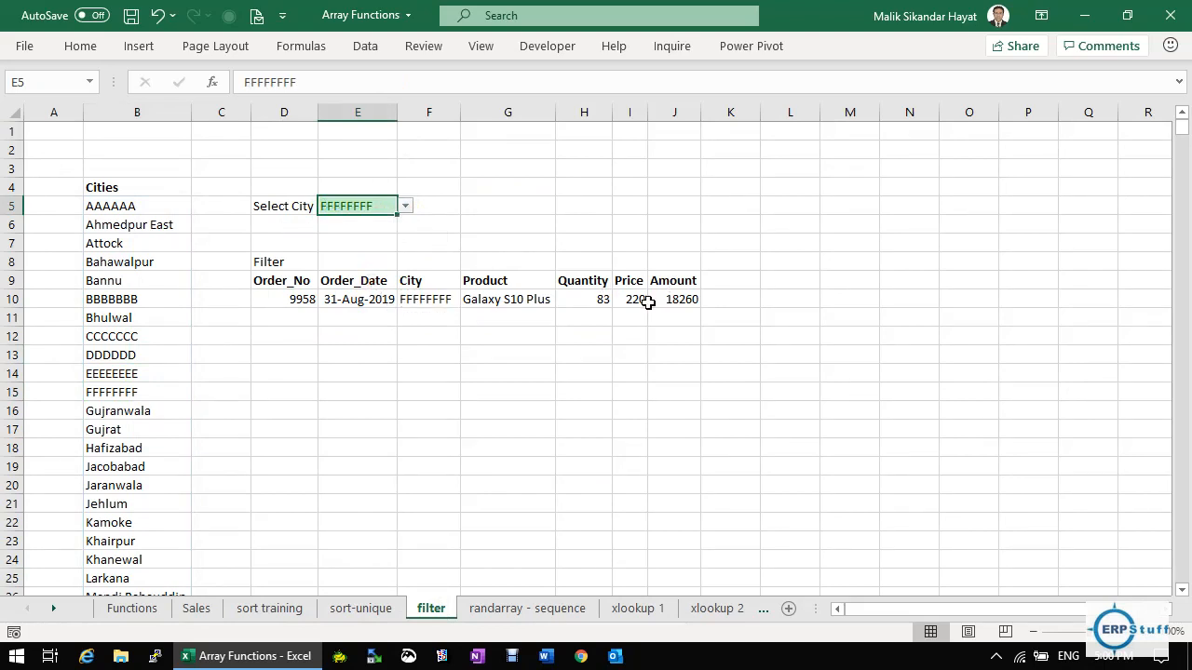
# Step: On the Sales sheet, change the Product of the last record in E10009 to TEST
pyautogui.click(196, 609)
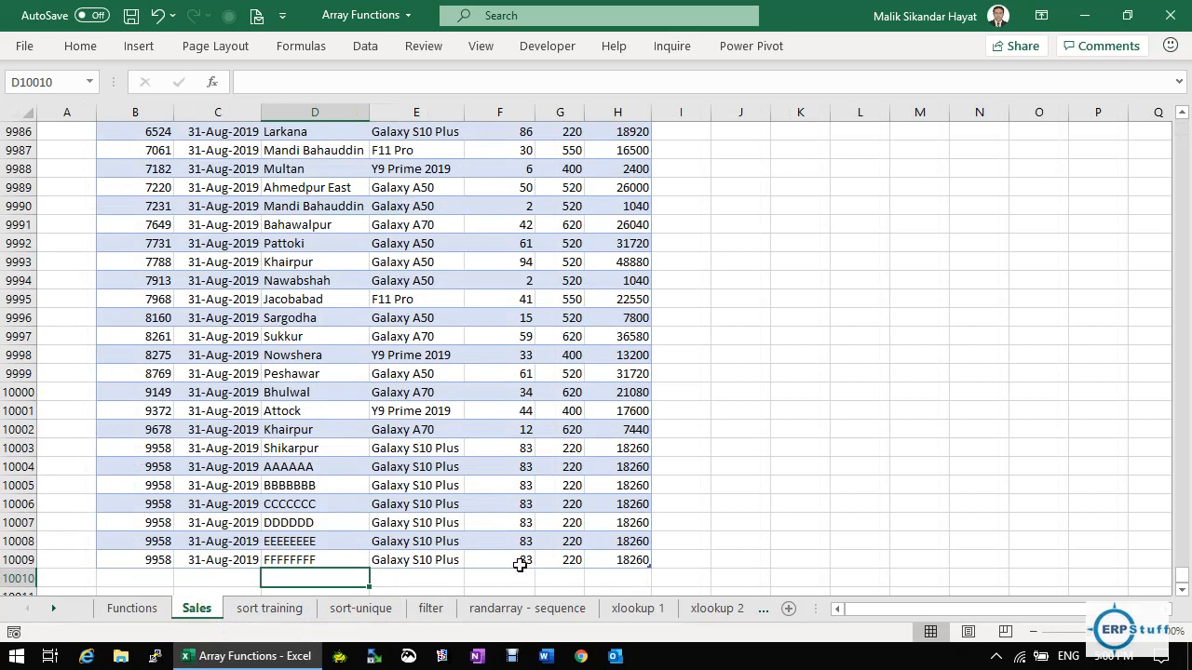
pyautogui.click(422, 560)
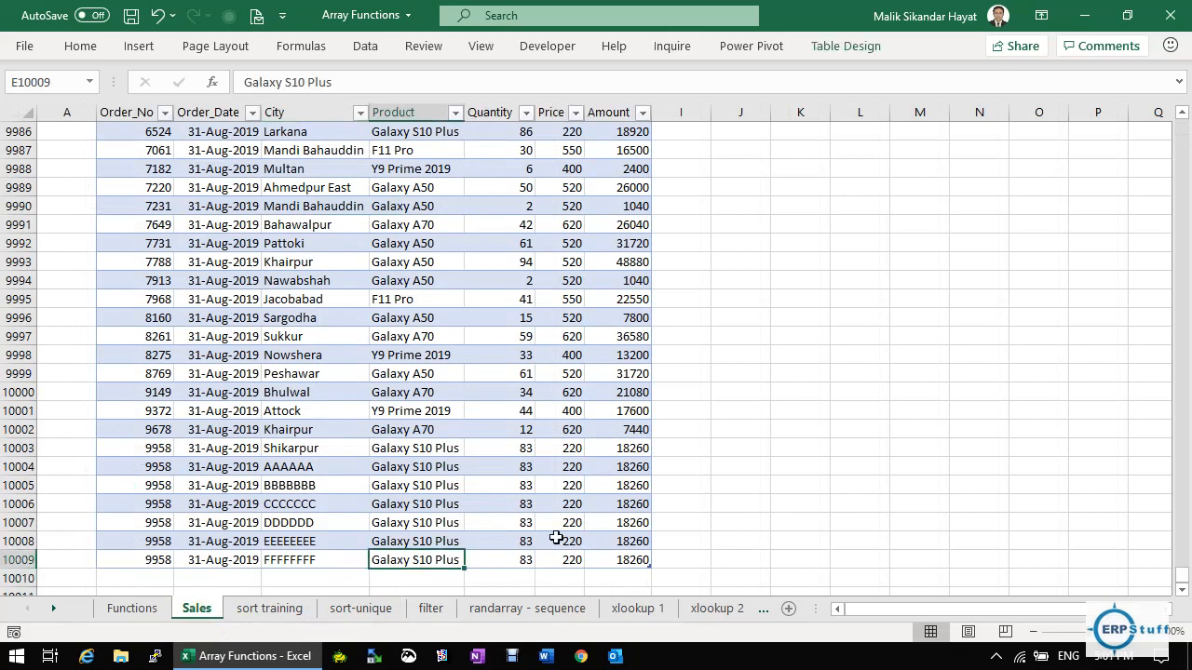
pyautogui.write('TEST')
pyautogui.press('Return')
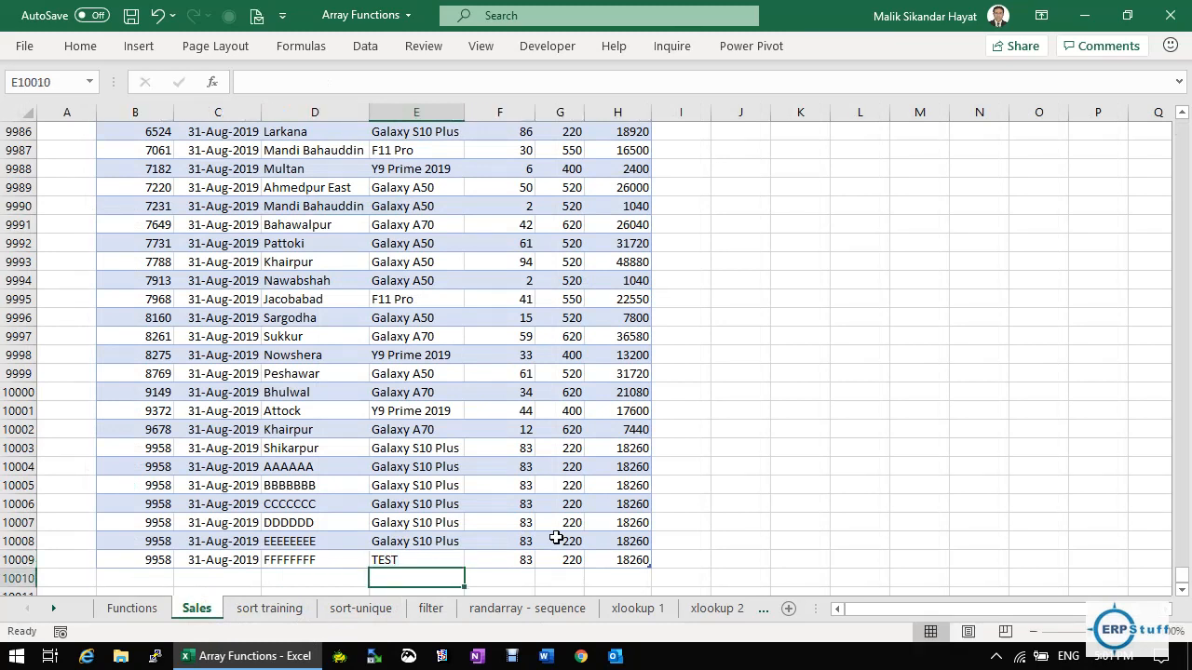
# Step: On the filter sheet, check the filtered record's Product in G10 and review the formulas behind the filter result in D10 and the Cities list in B5
pyautogui.click(431, 609)
pyautogui.click(509, 299)
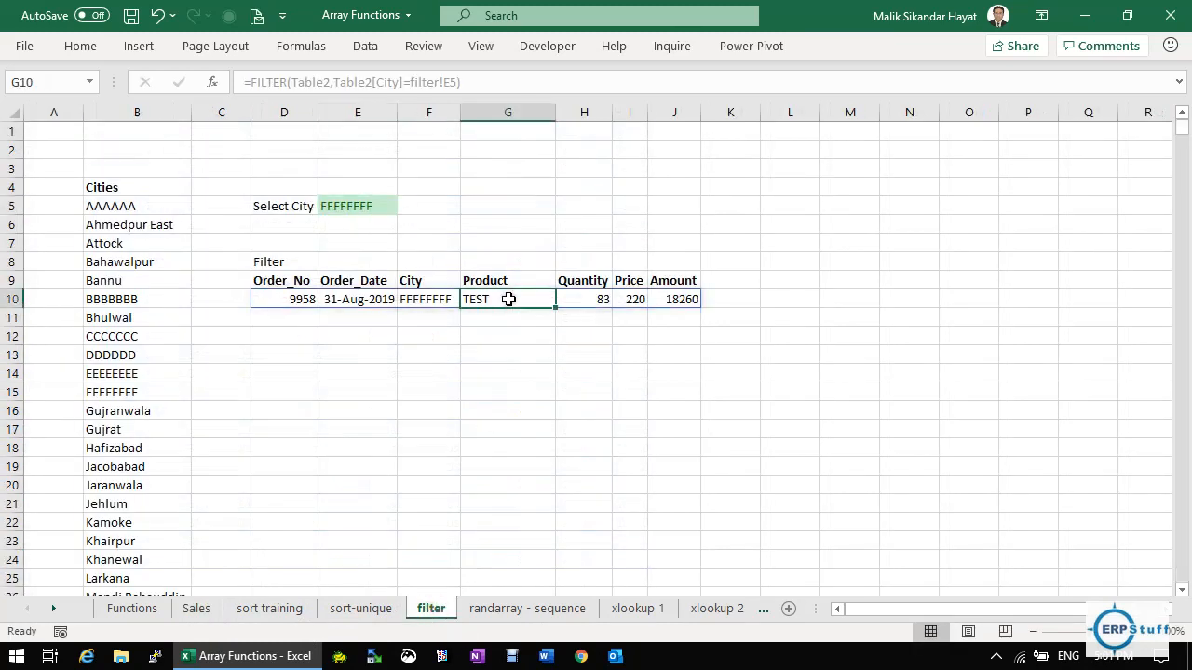
pyautogui.click(296, 317)
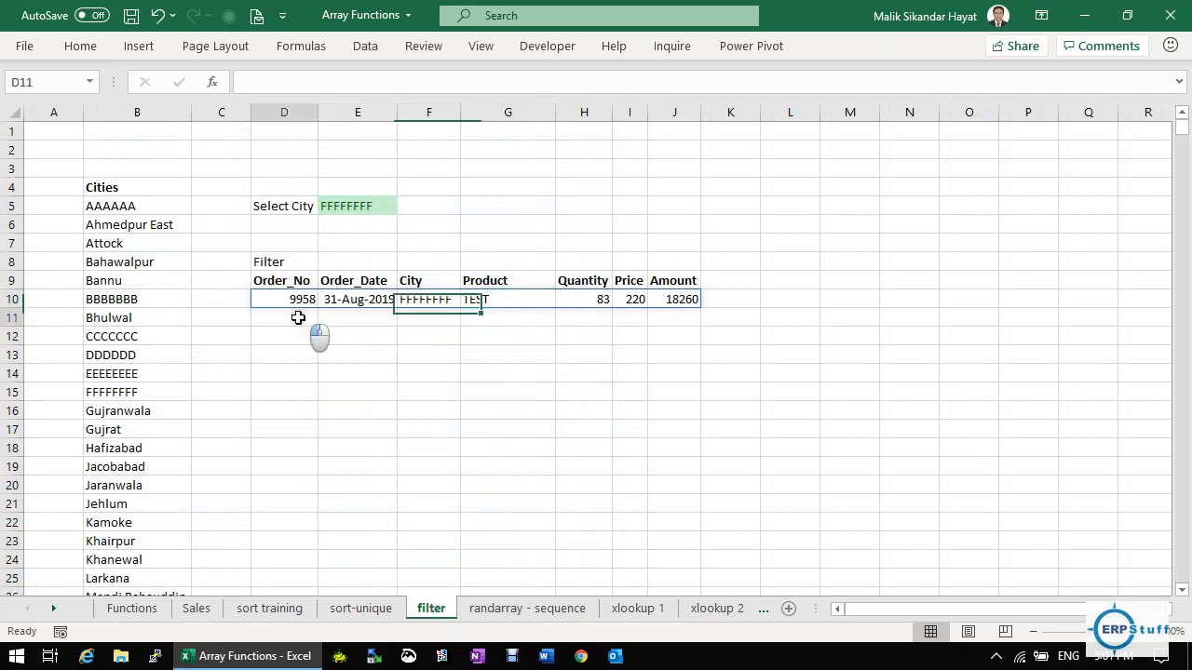
pyautogui.click(289, 299)
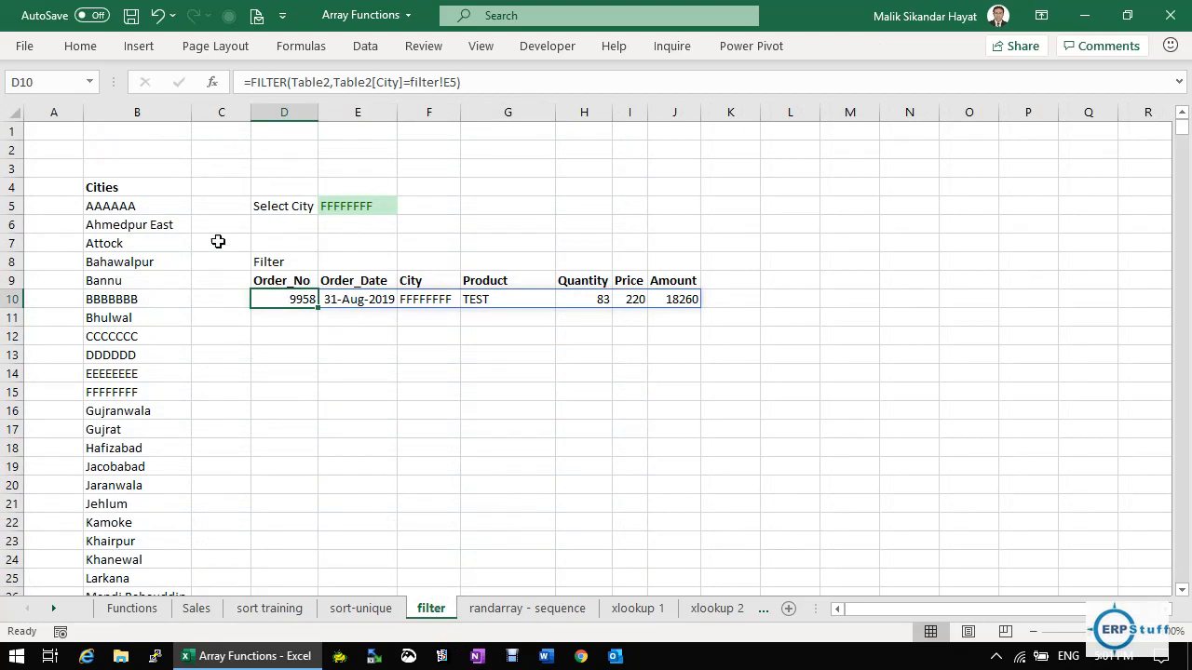
pyautogui.click(133, 208)
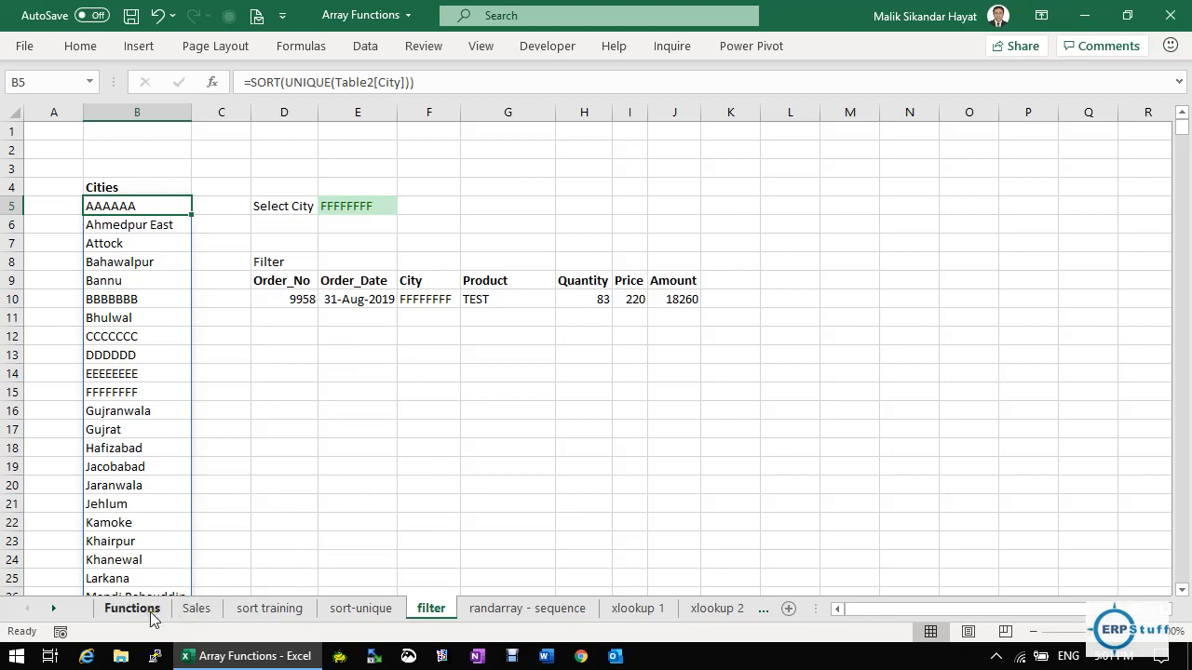
pyautogui.click(298, 226)
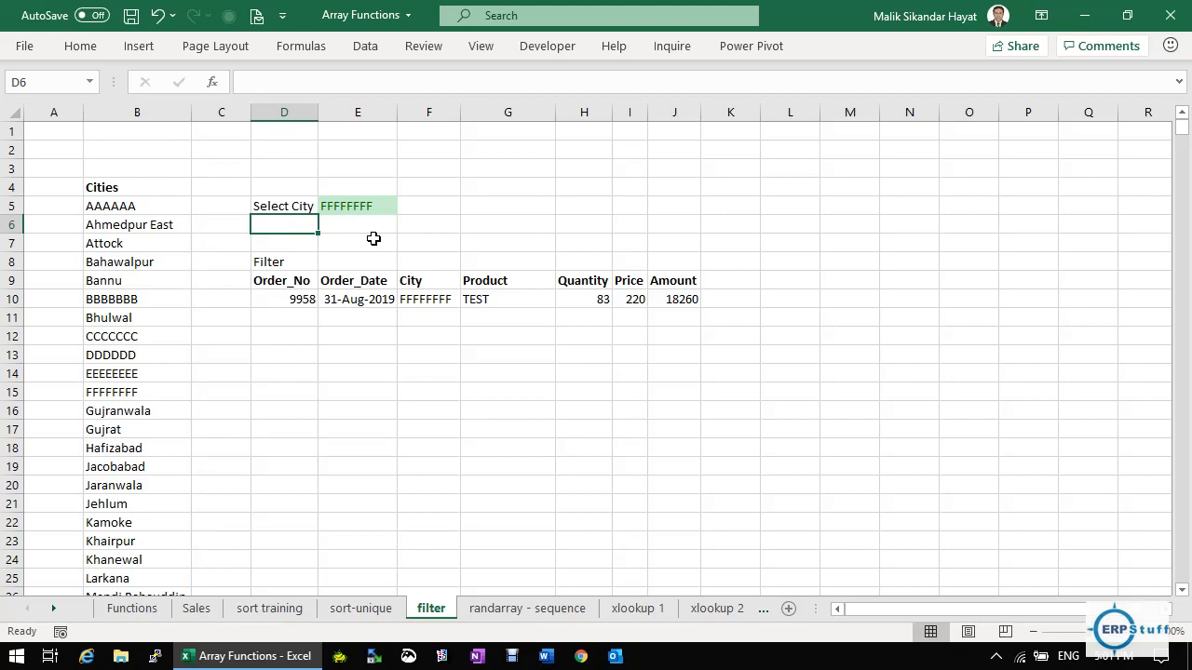
# Step: On the Functions sheet, review the SORT/SORTBY, UNIQUE and FILTER entries in C4:C6
pyautogui.click(140, 612)
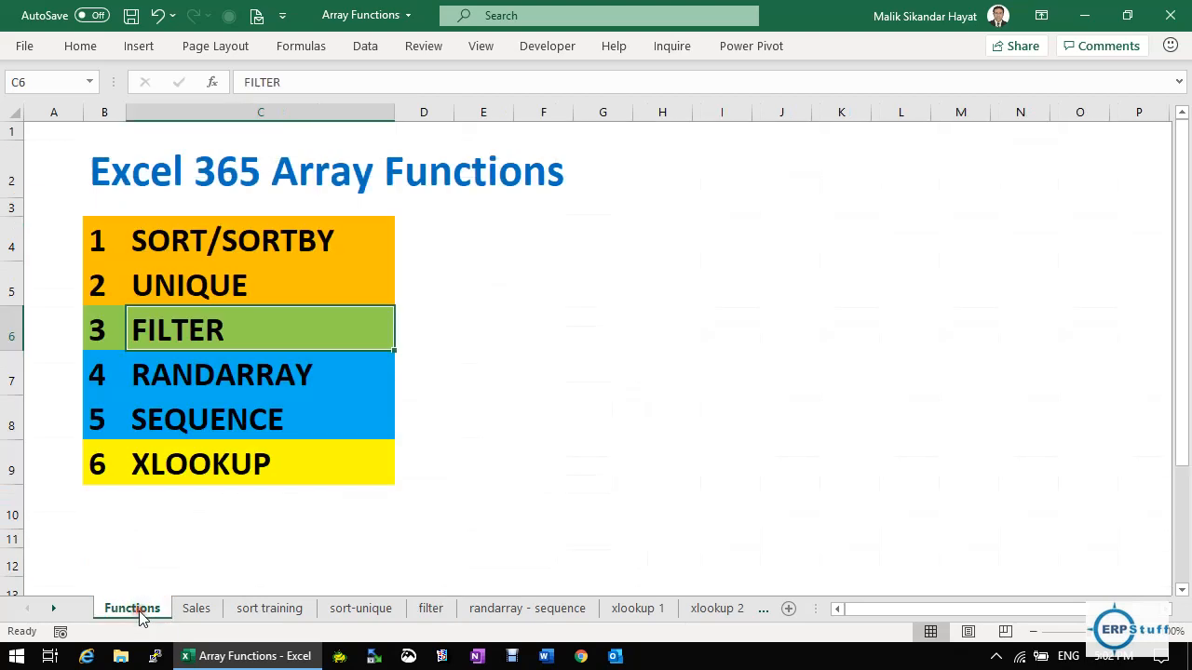
pyautogui.click(209, 238)
pyautogui.moveTo(209, 238); pyautogui.dragTo(214, 323)
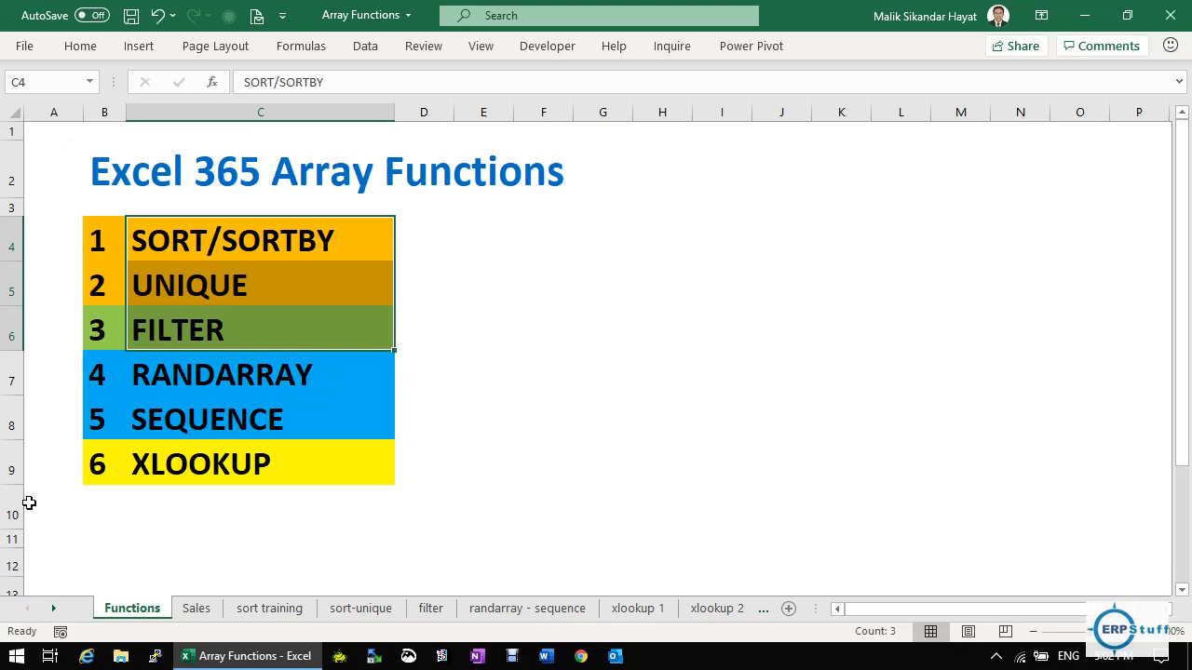
pyautogui.click(48, 562)
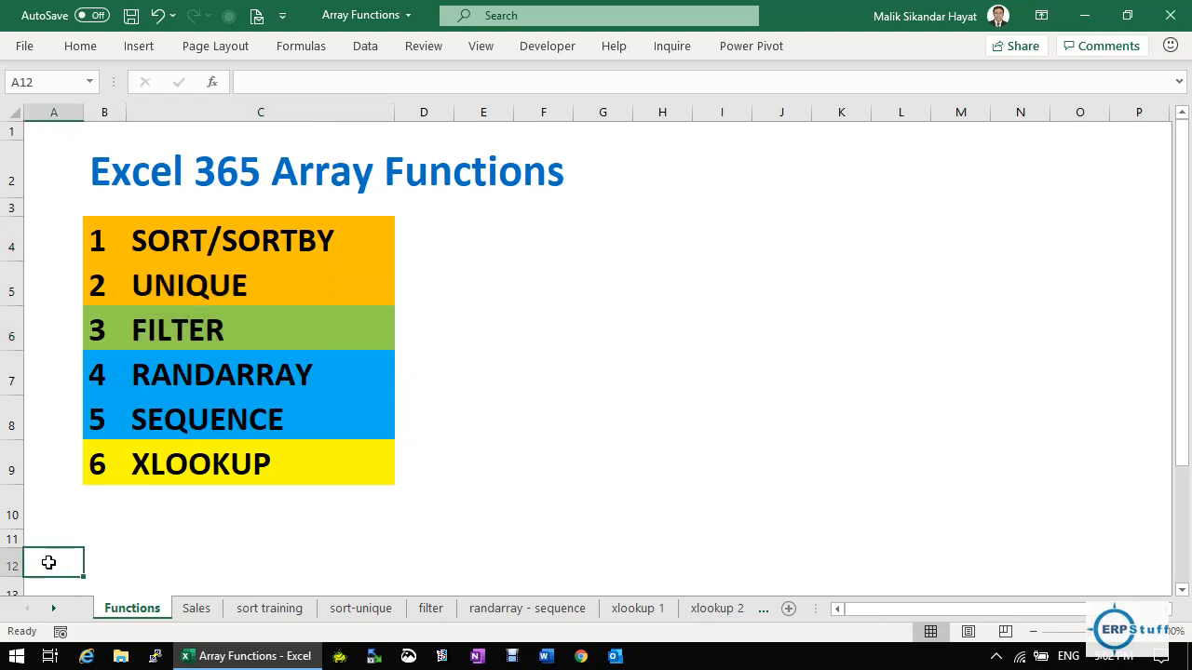